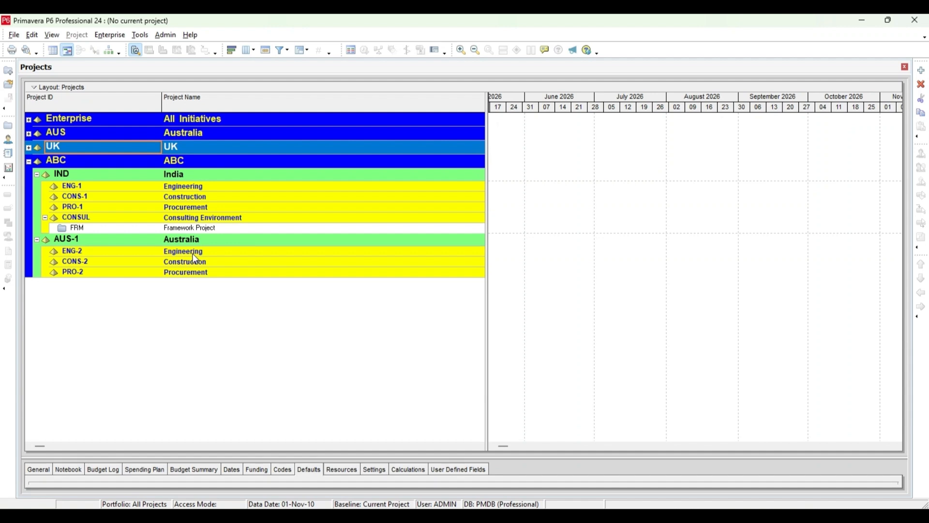
# Step: Open the Framework Project (FRM) and widen the activity table to show its finish, labor units and float columns
pyautogui.rightClick(183, 228)
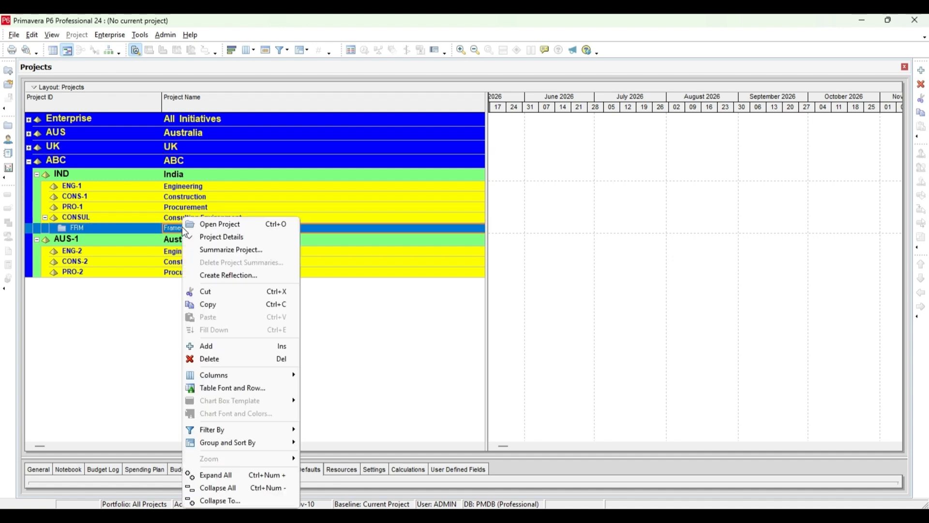
pyautogui.click(211, 220)
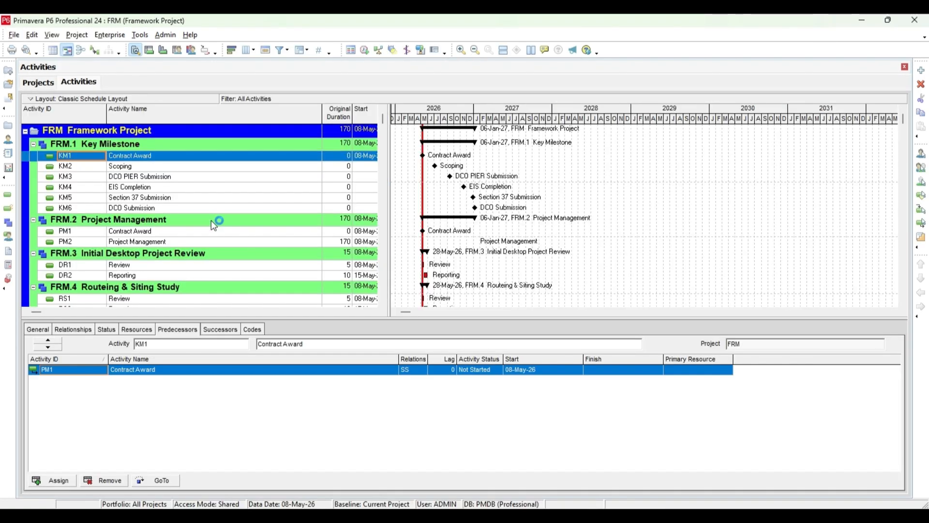
pyautogui.moveTo(389, 114); pyautogui.dragTo(805, 145)
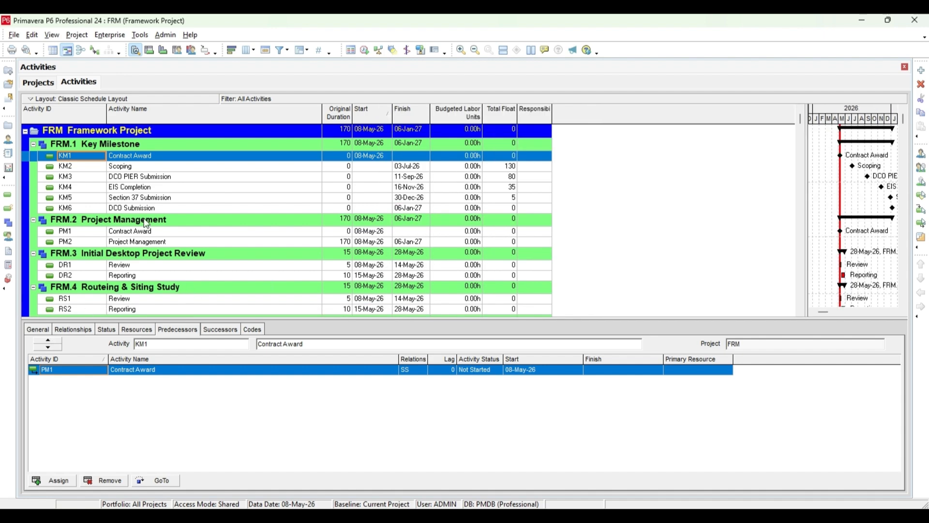
# Step: Examine the DCO PIER Submission activity and the general details and activity type of the PM1 Contract Award activity
pyautogui.click(159, 176)
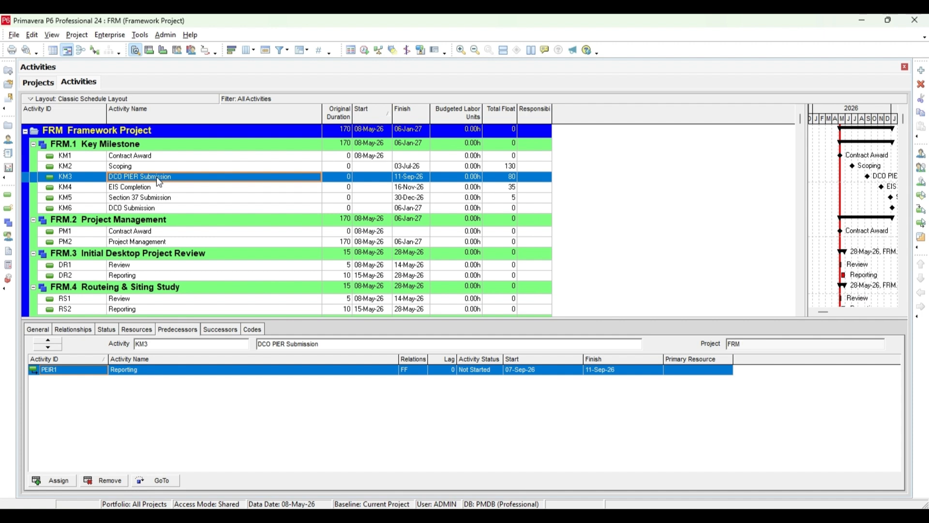
pyautogui.click(141, 232)
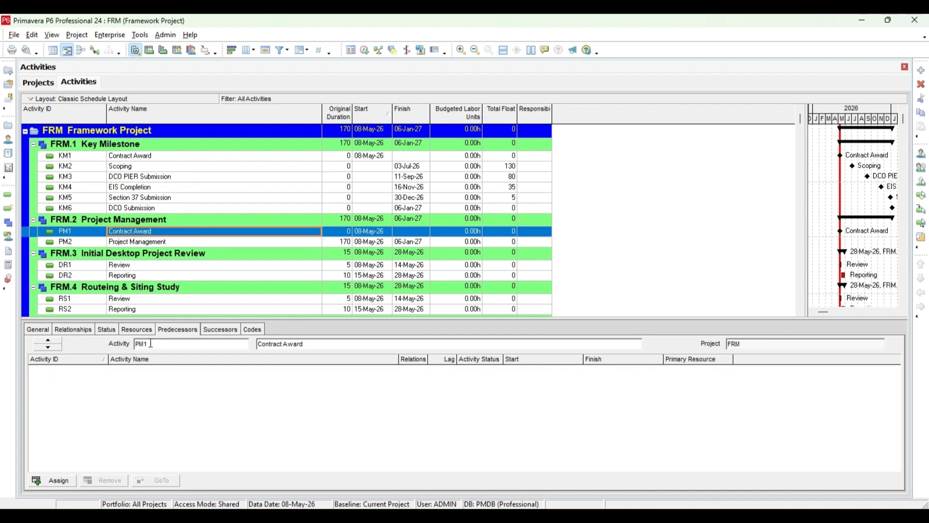
pyautogui.click(37, 329)
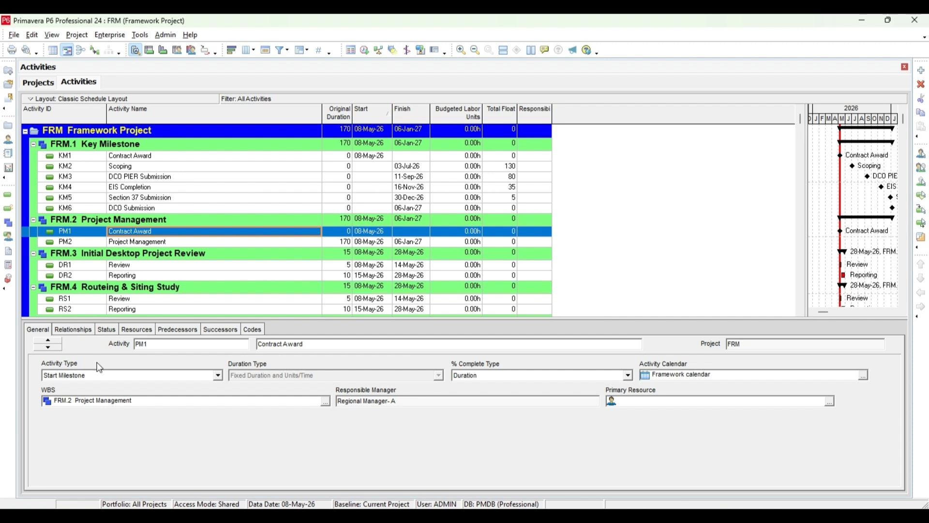
pyautogui.click(223, 384)
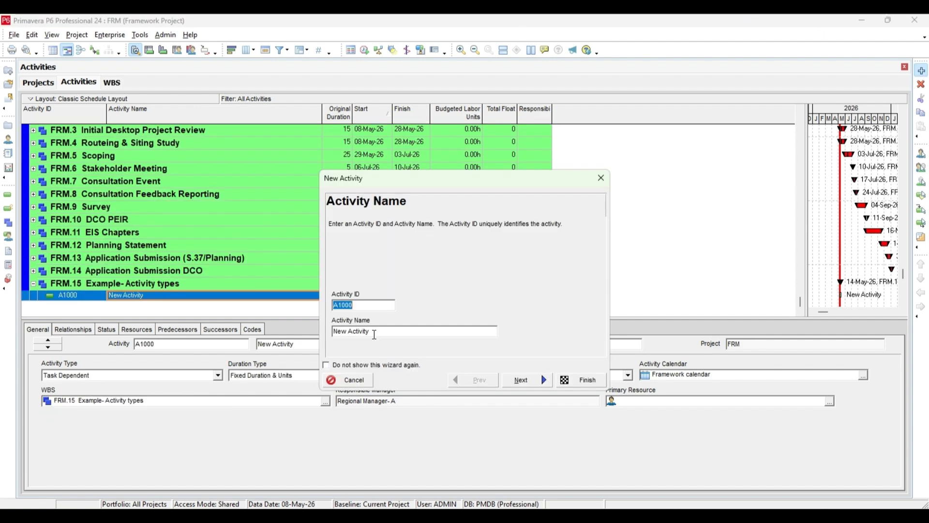
# Step: Create activities named A and B, with IDs A1000 and A1010, under WBS FRM.15 Example- Activity types
pyautogui.press('Tab')
pyautogui.write('A')
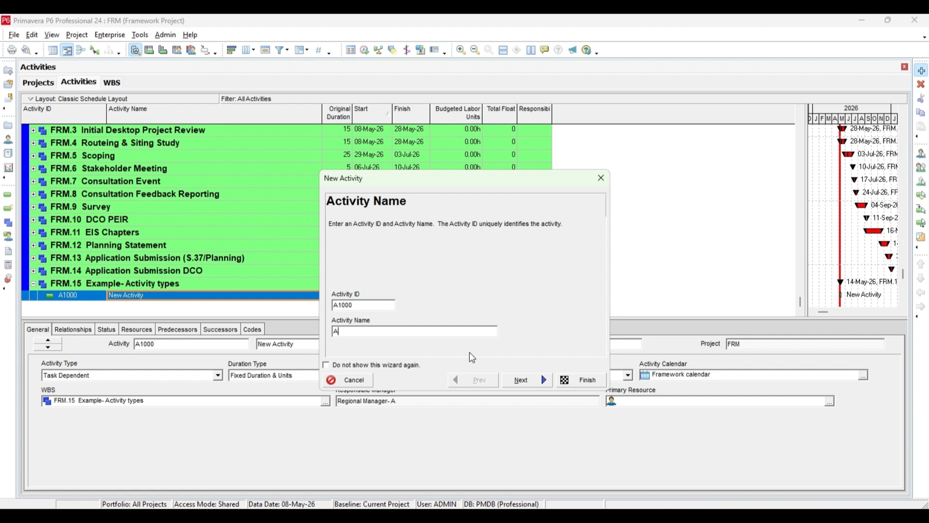
pyautogui.click(576, 381)
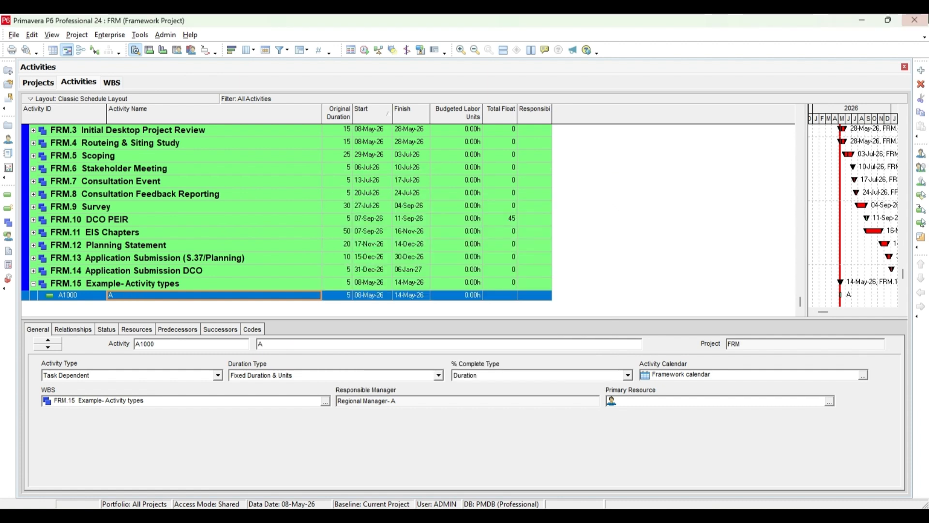
pyautogui.click(923, 74)
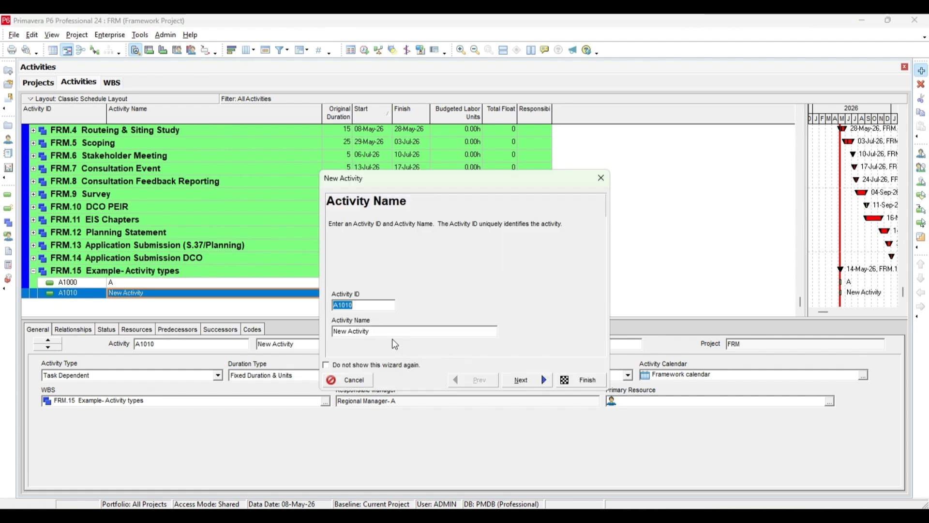
pyautogui.press('Tab')
pyautogui.write('B')
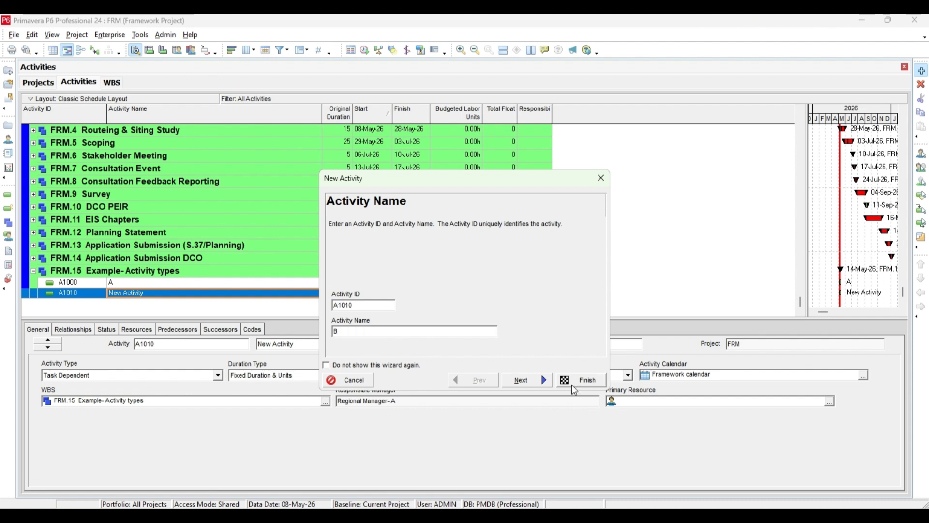
pyautogui.click(581, 380)
# Step: Add activities named C and D, with IDs A1020 and A1030, under the Example- Activity types WBS
pyautogui.click(924, 72)
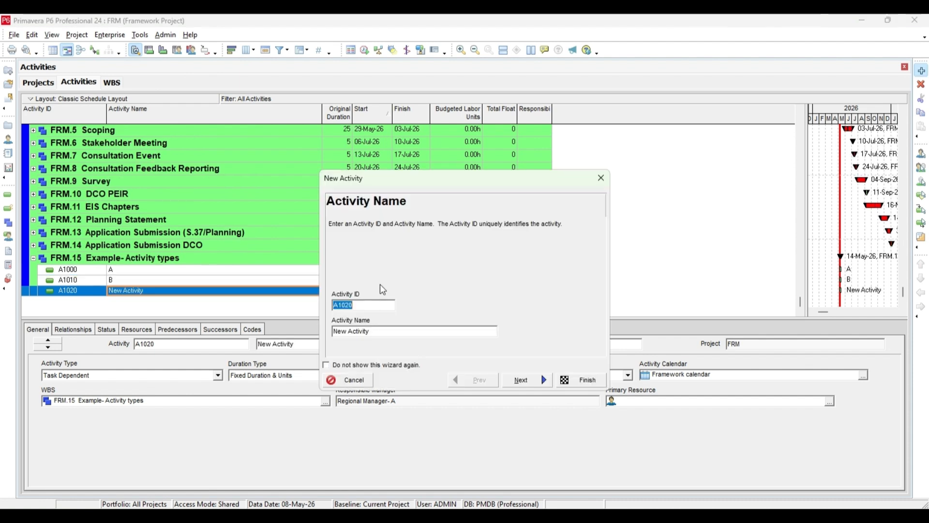
pyautogui.moveTo(372, 332); pyautogui.dragTo(332, 333)
pyautogui.write('C')
pyautogui.click(587, 380)
pyautogui.click(921, 70)
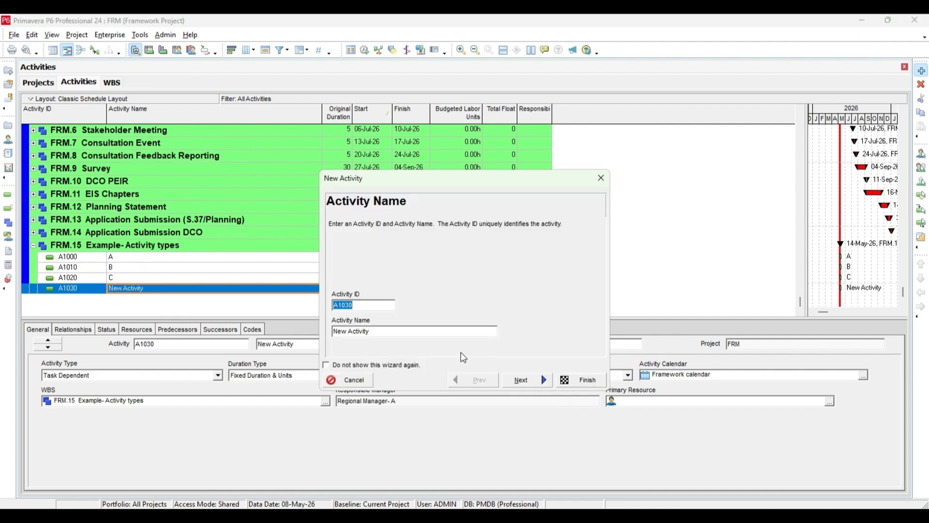
pyautogui.click(409, 332)
pyautogui.moveTo(409, 332); pyautogui.dragTo(332, 332)
pyautogui.write('D')
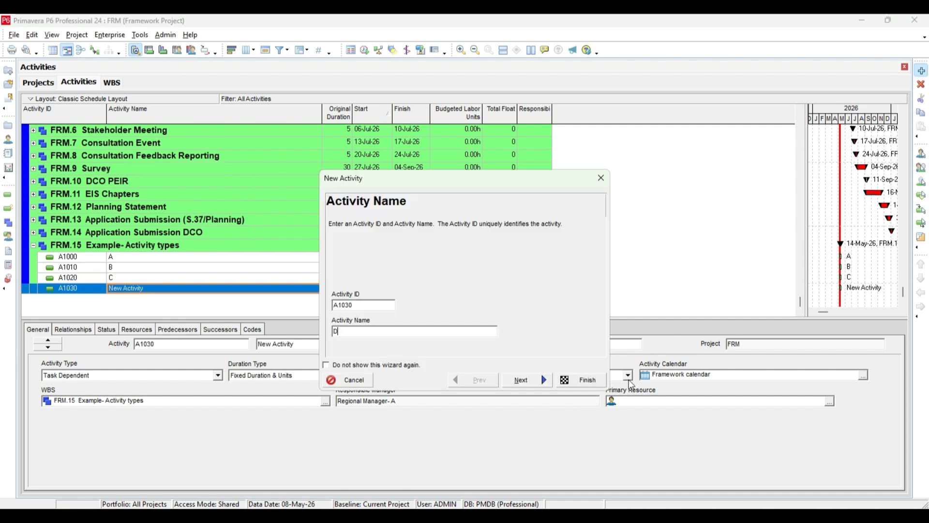
pyautogui.click(584, 380)
# Step: Link activities A, B, C and D in sequence and schedule the project
pyautogui.click(155, 260)
pyautogui.hotkey('shift', 'Down')
pyautogui.hotkey('shift', 'Down')
pyautogui.hotkey('shift', 'Down')
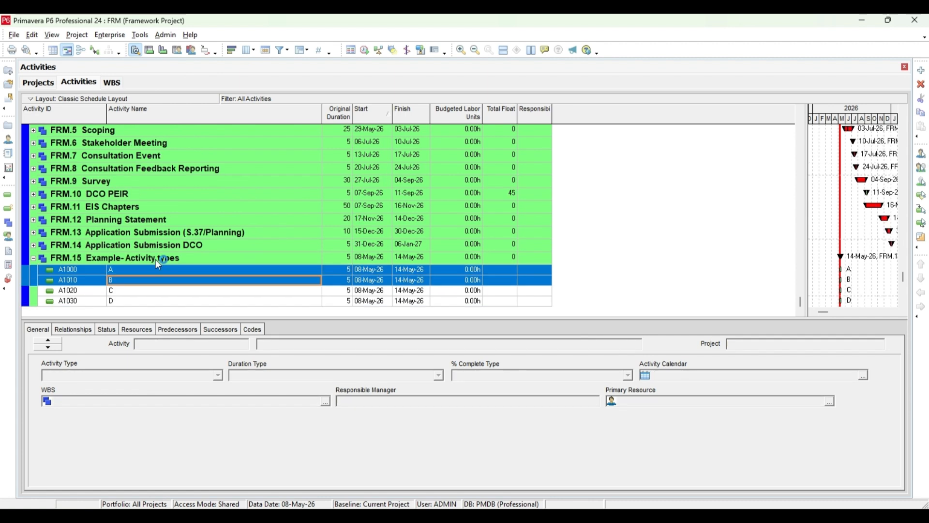
pyautogui.rightClick(155, 259)
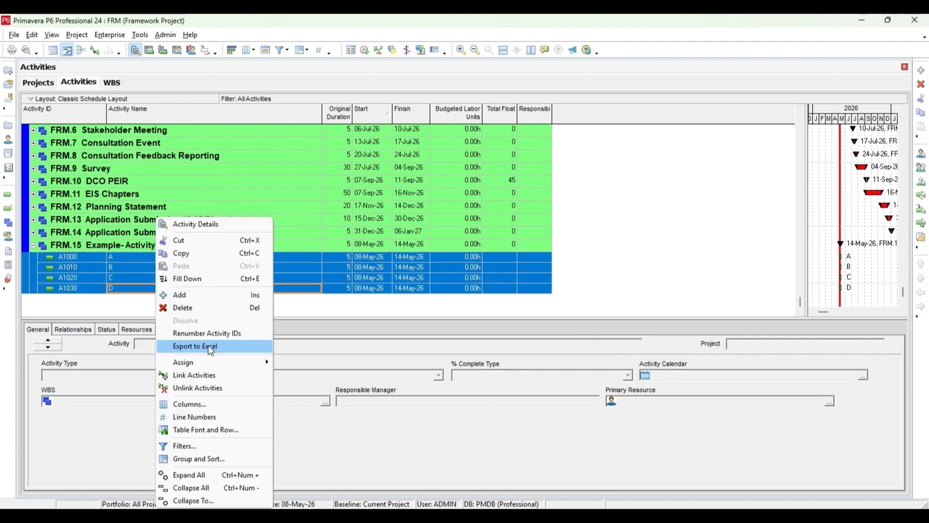
pyautogui.click(206, 375)
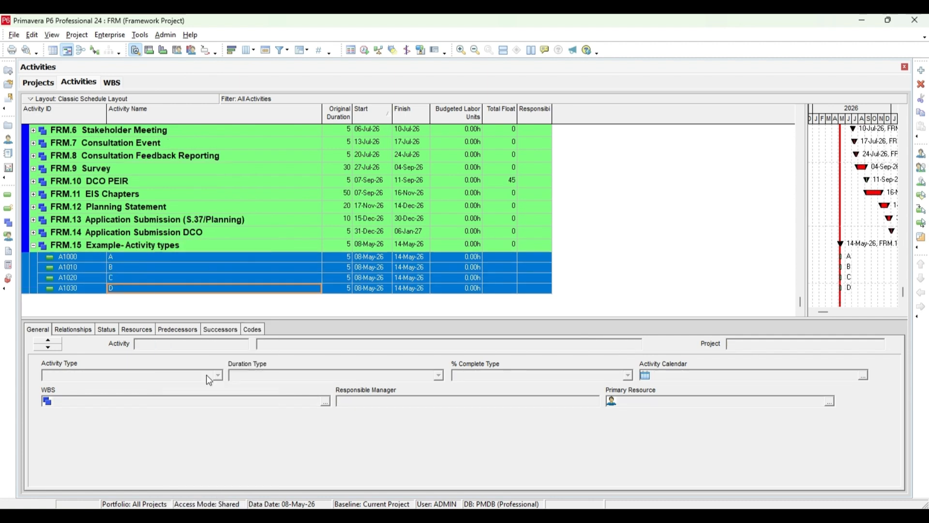
pyautogui.press('F9')
pyautogui.click(592, 238)
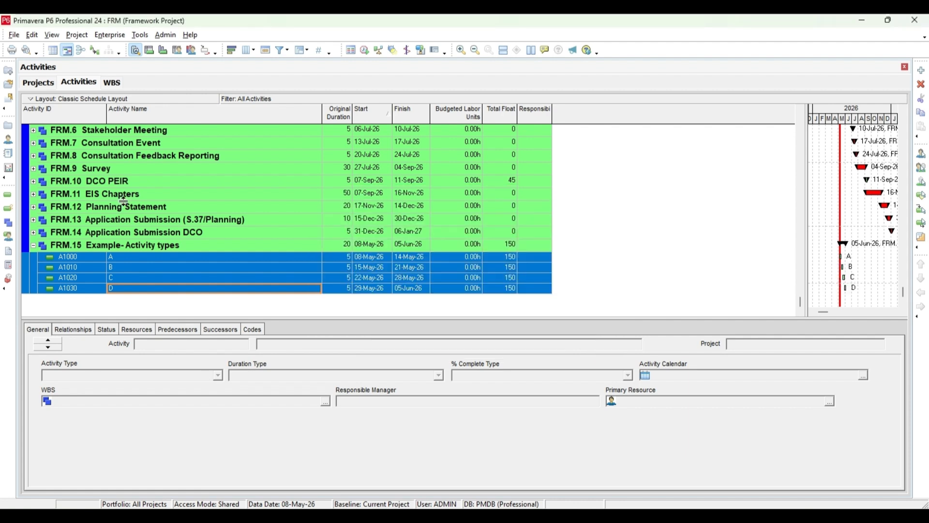
# Step: Change activity A's type to Start Milestone and reschedule the project
pyautogui.scroll(1, 128, 222)
pyautogui.click(134, 270)
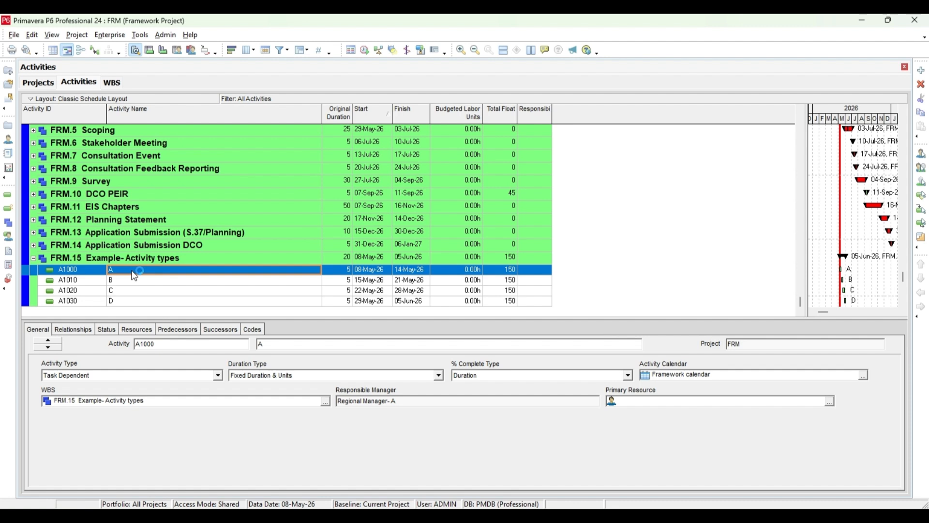
pyautogui.click(218, 375)
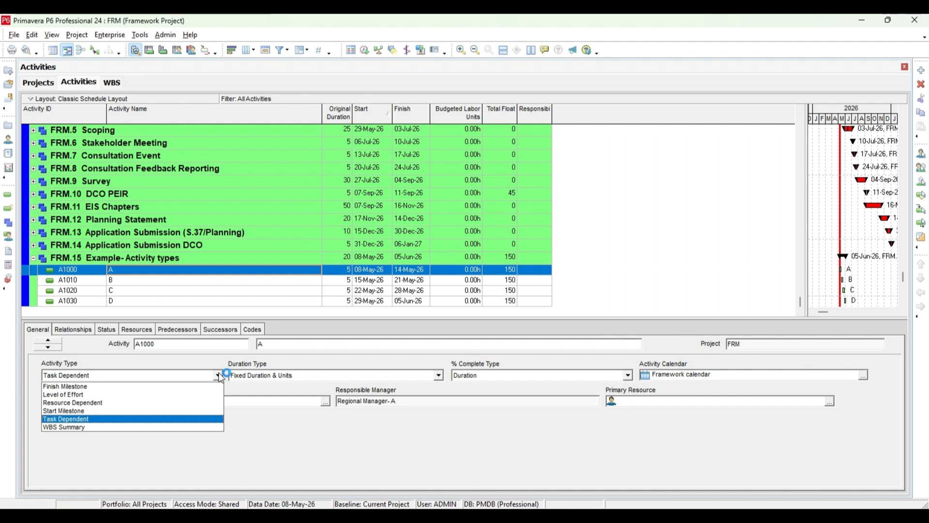
pyautogui.click(98, 411)
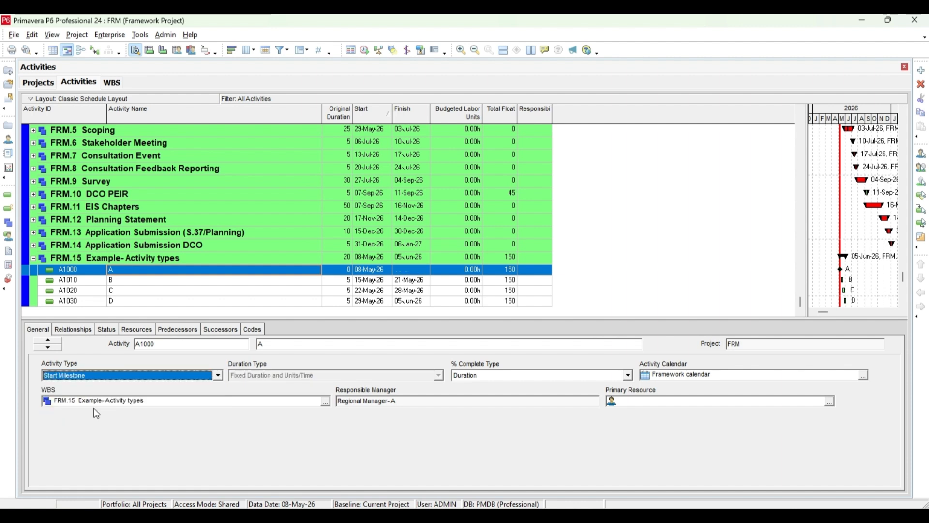
pyautogui.press('F9')
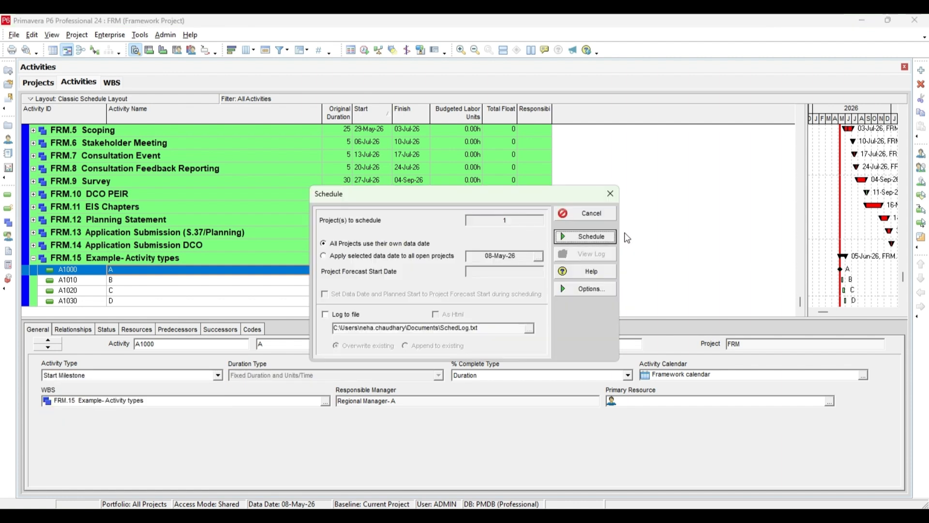
pyautogui.click(610, 239)
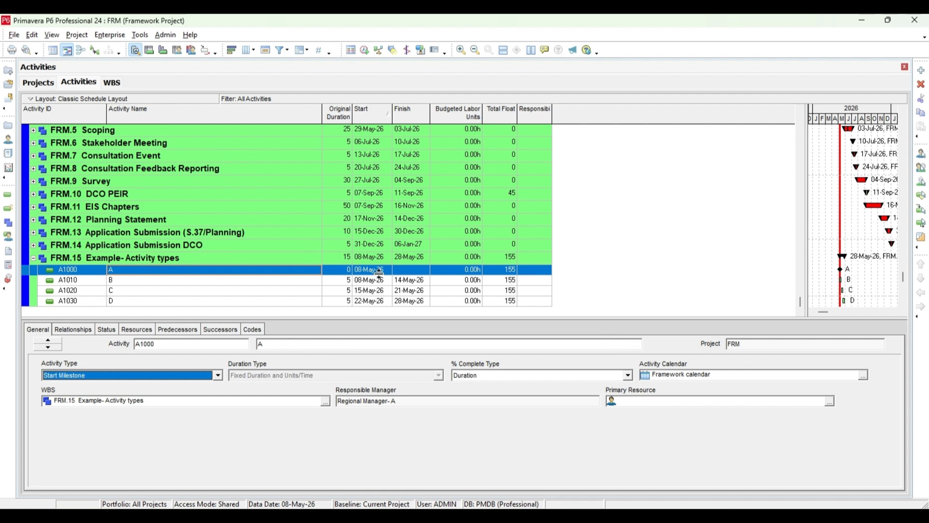
# Step: Change activity D's type to Finish Milestone and reschedule the project
pyautogui.click(124, 302)
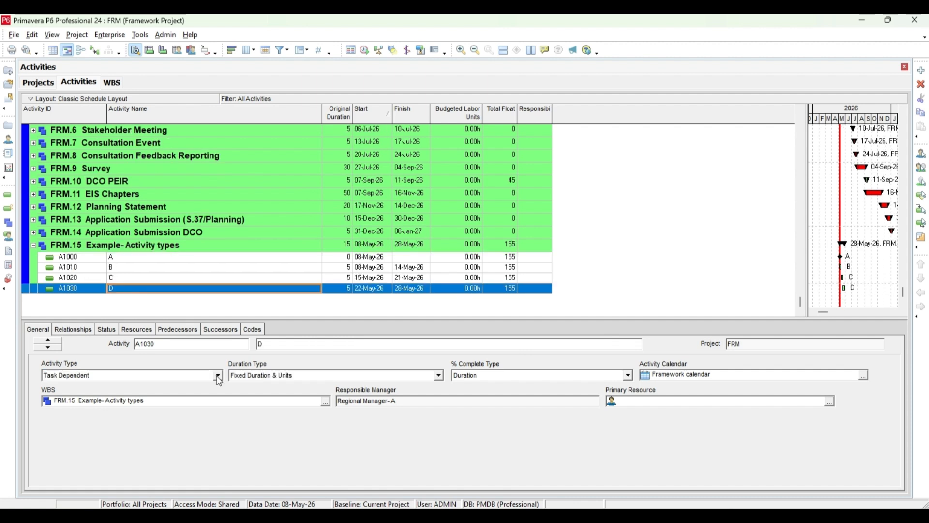
pyautogui.click(218, 376)
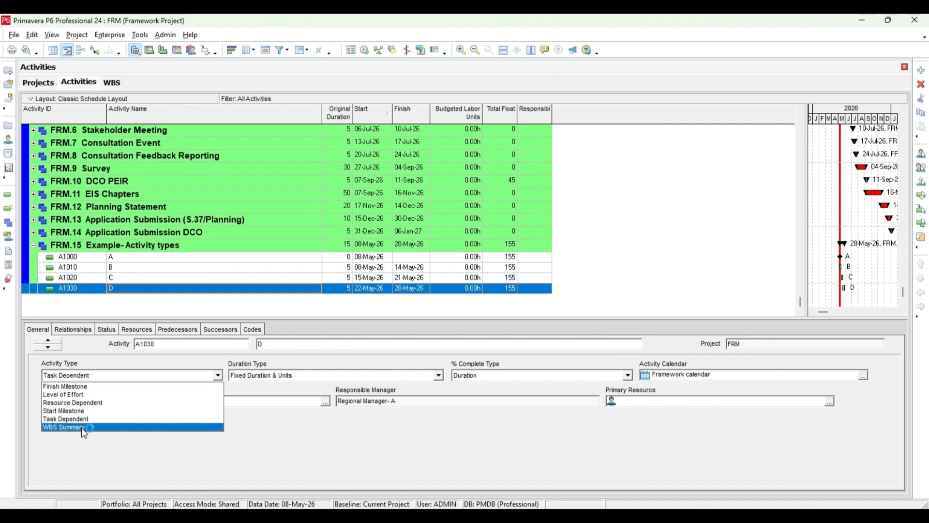
pyautogui.click(84, 387)
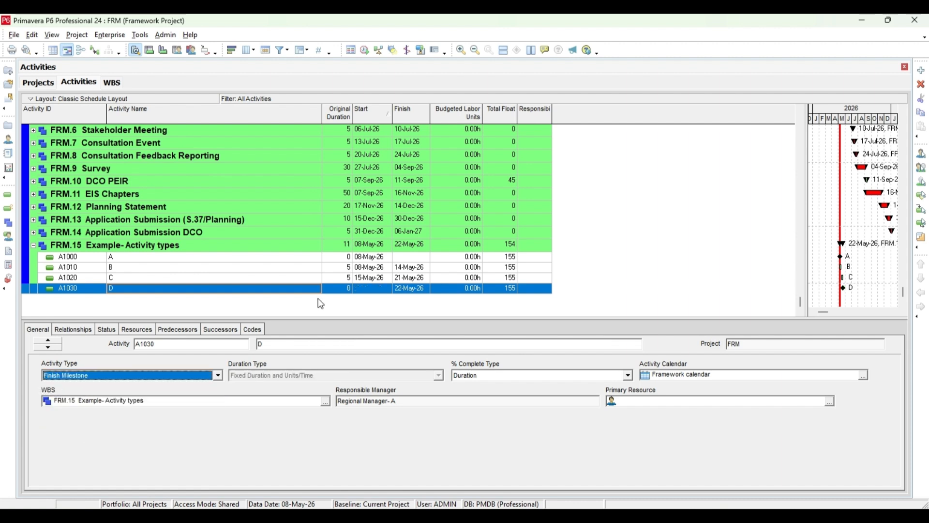
pyautogui.press('F9')
pyautogui.click(610, 240)
# Step: Review the dates and type of activity A and the activity type options available for activity B
pyautogui.click(128, 269)
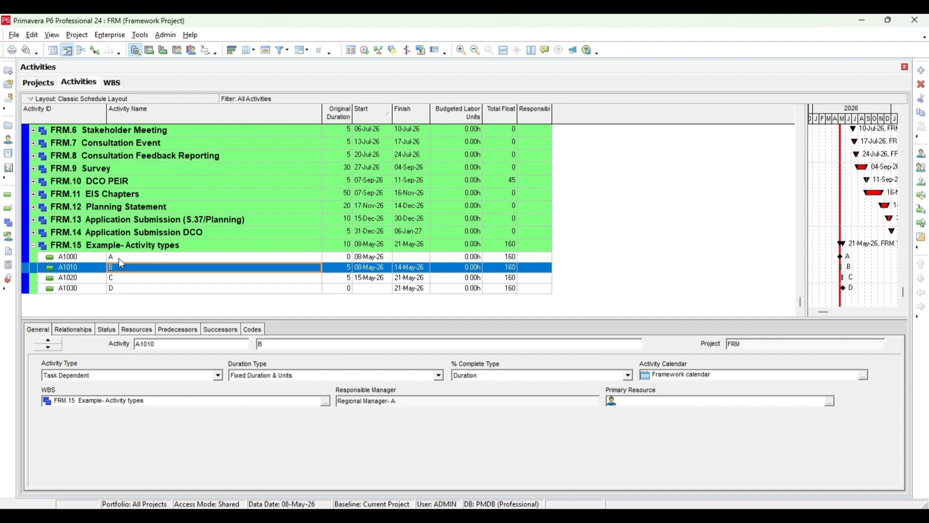
pyautogui.click(118, 258)
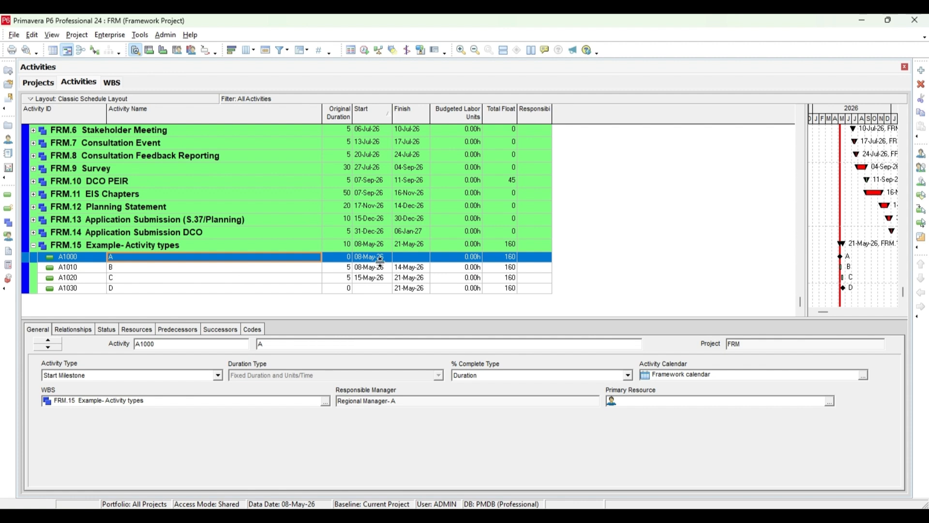
pyautogui.click(117, 270)
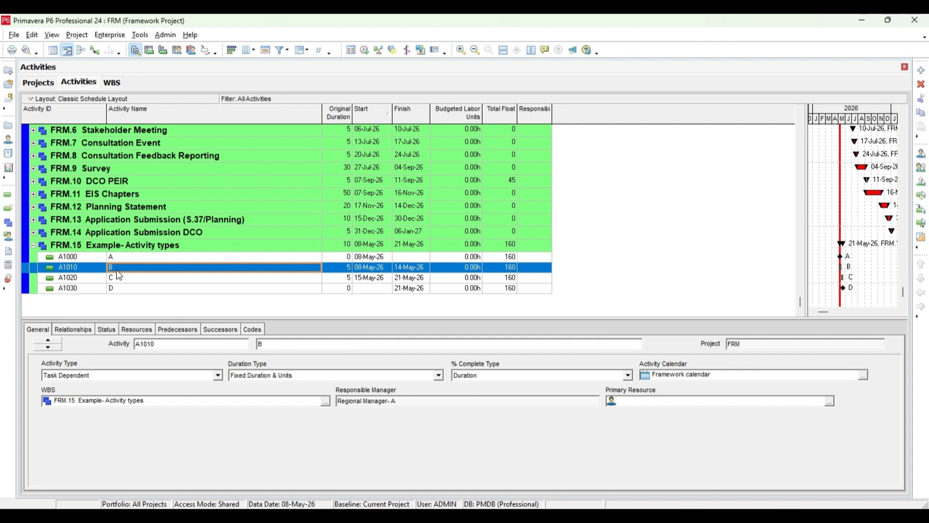
pyautogui.click(218, 376)
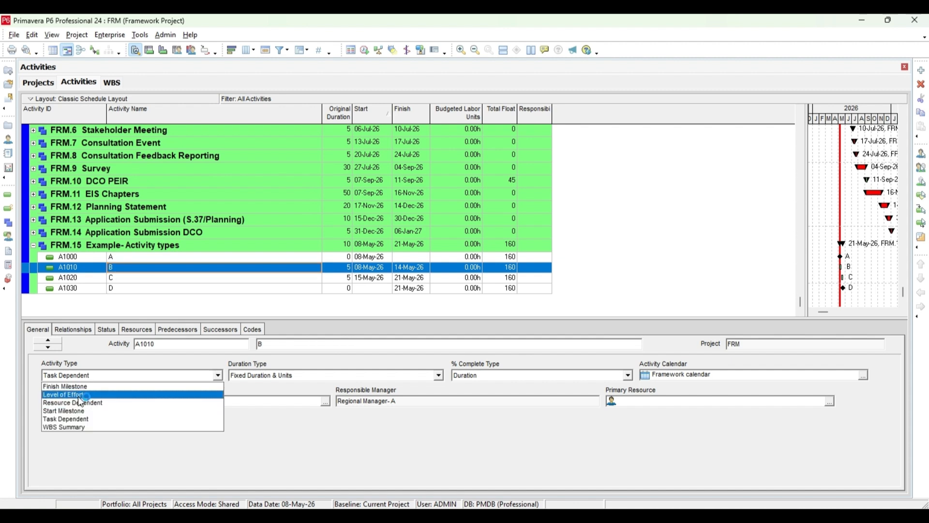
pyautogui.click(128, 290)
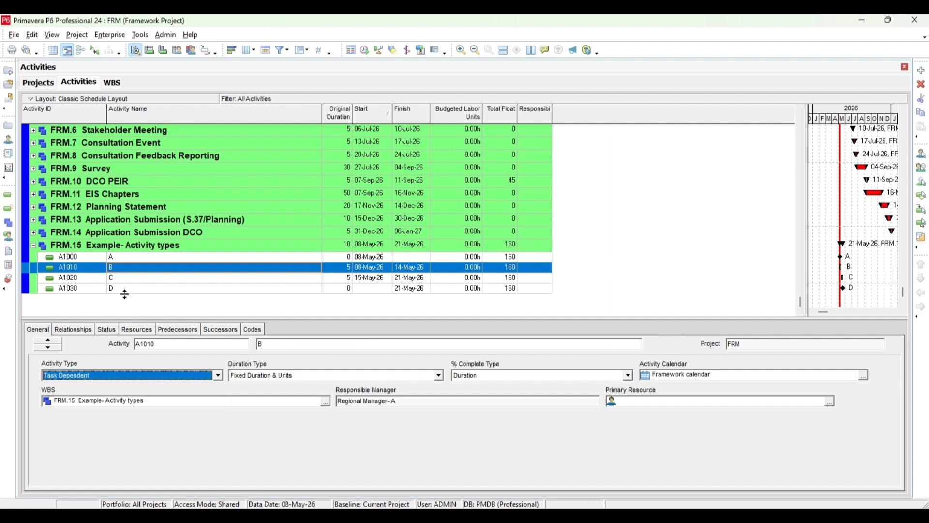
# Step: Add an activity named Project Management, with ID A1040, to the Example- Activity types WBS
pyautogui.click(124, 292)
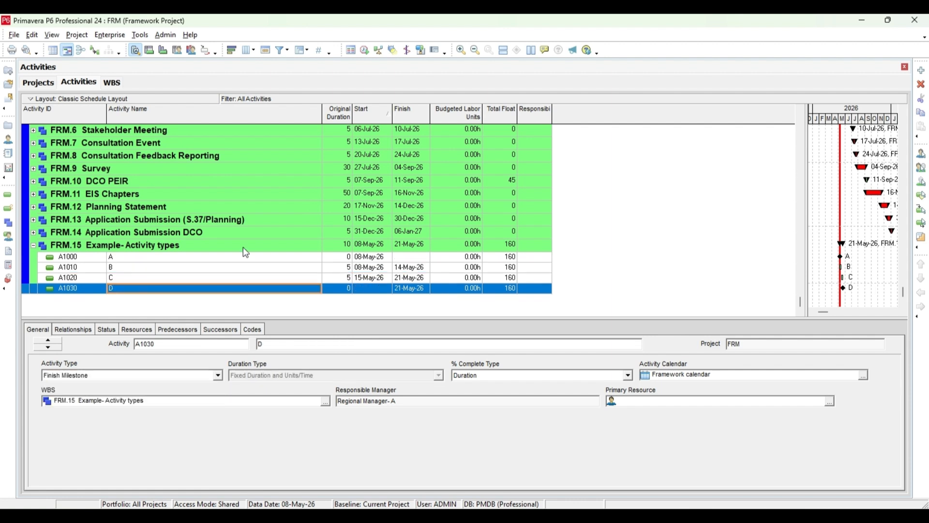
pyautogui.click(922, 72)
pyautogui.press('Tab')
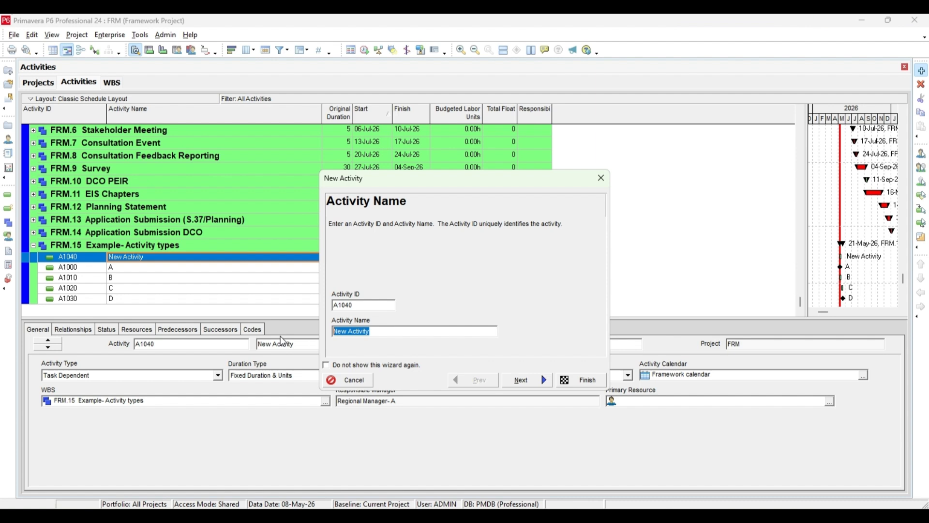
pyautogui.write('Project Management')
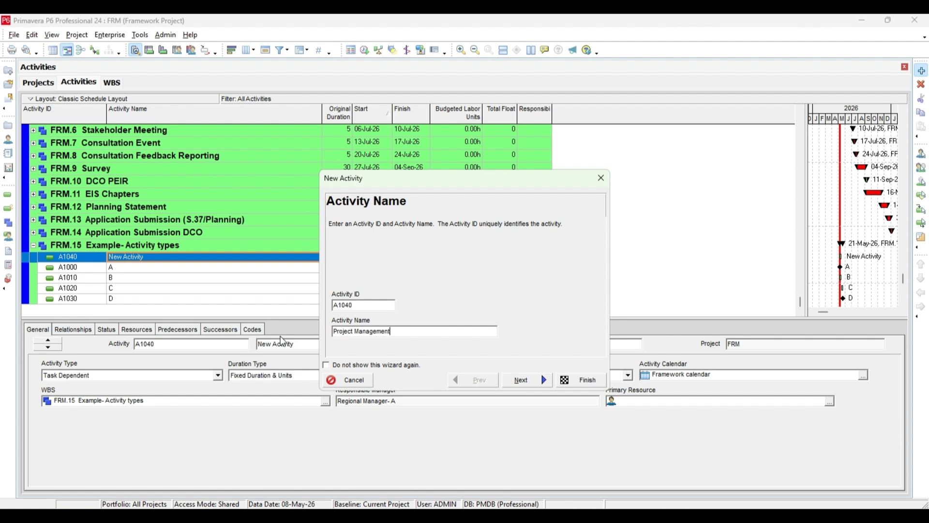
pyautogui.click(589, 386)
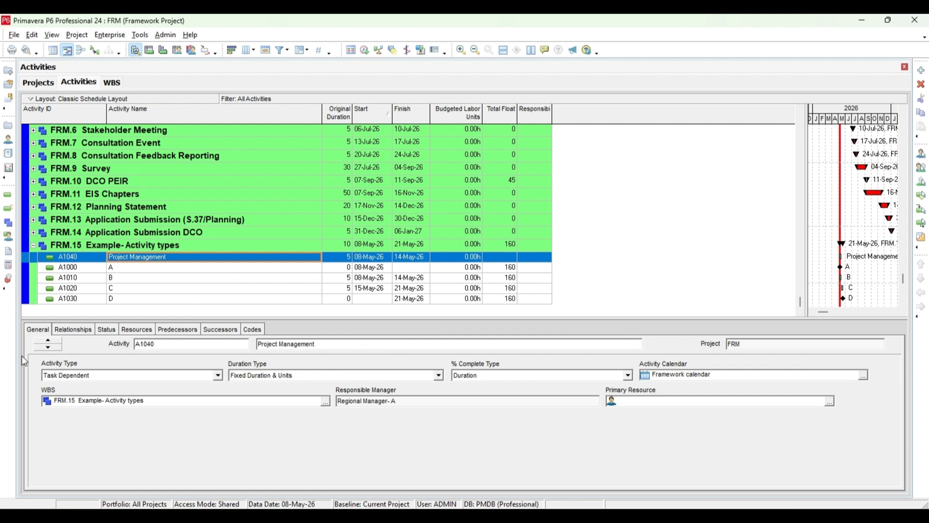
# Step: Change the Project Management activity's type to Level of Effort and assign activity A as its predecessor
pyautogui.click(218, 376)
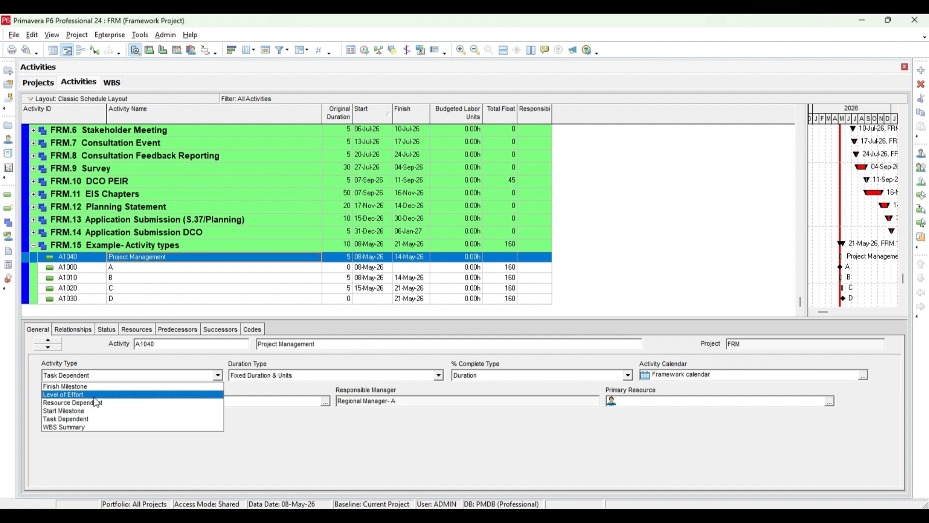
pyautogui.click(95, 395)
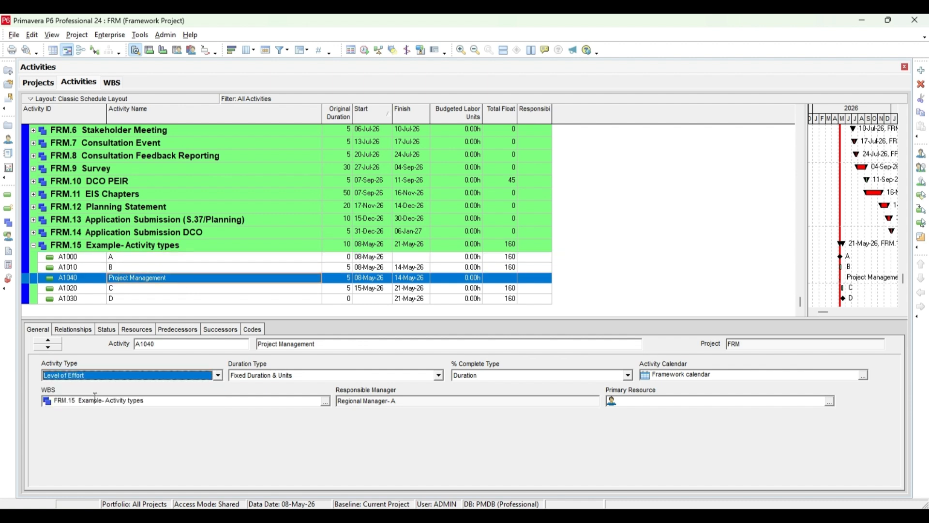
pyautogui.click(172, 331)
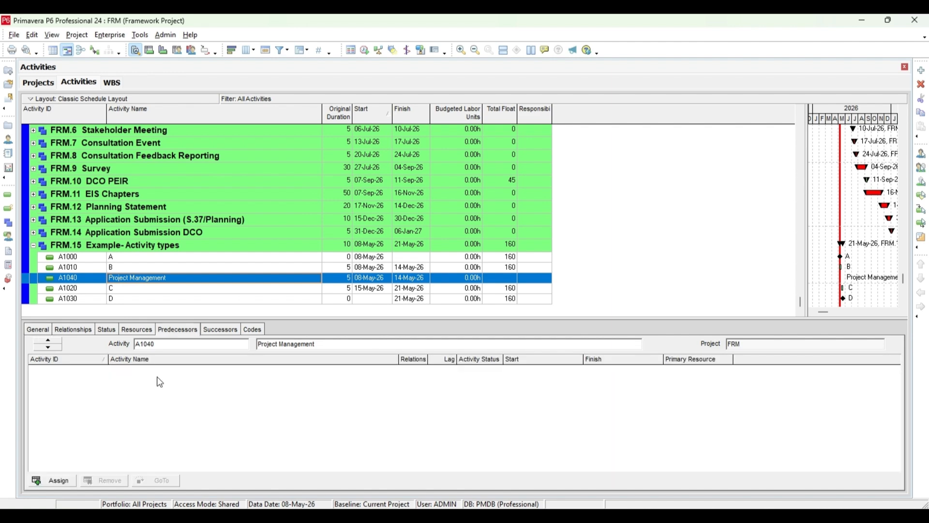
pyautogui.click(58, 481)
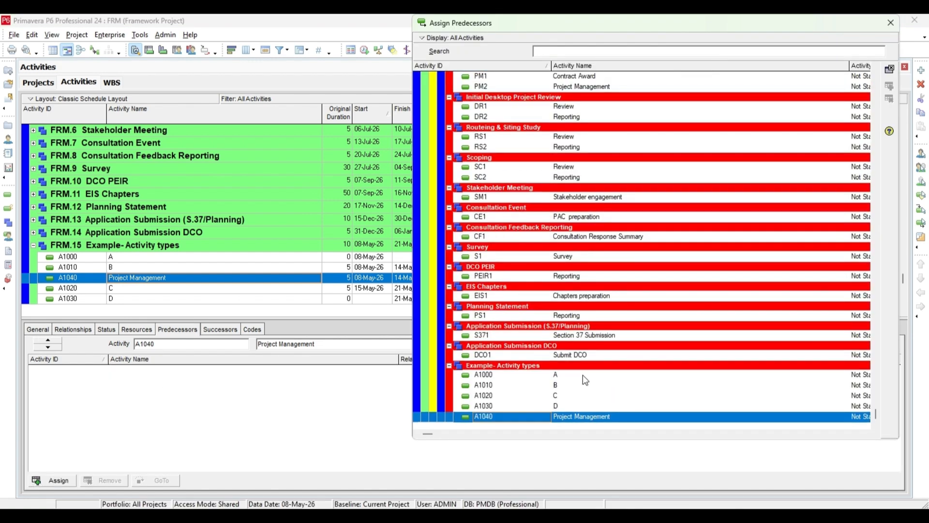
pyautogui.click(583, 375)
pyautogui.click(891, 86)
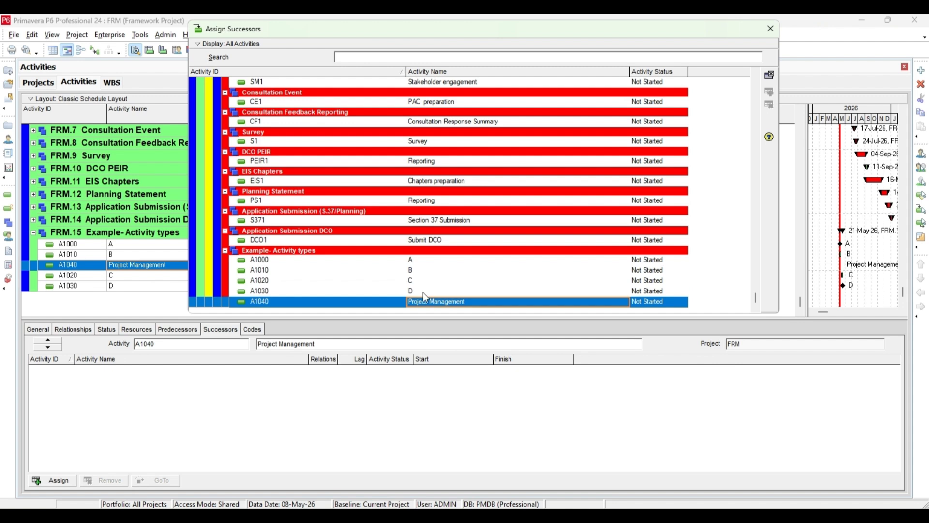
# Step: Assign activity D as the successor of Project Management and reschedule the project
pyautogui.click(423, 291)
pyautogui.click(770, 92)
pyautogui.click(771, 28)
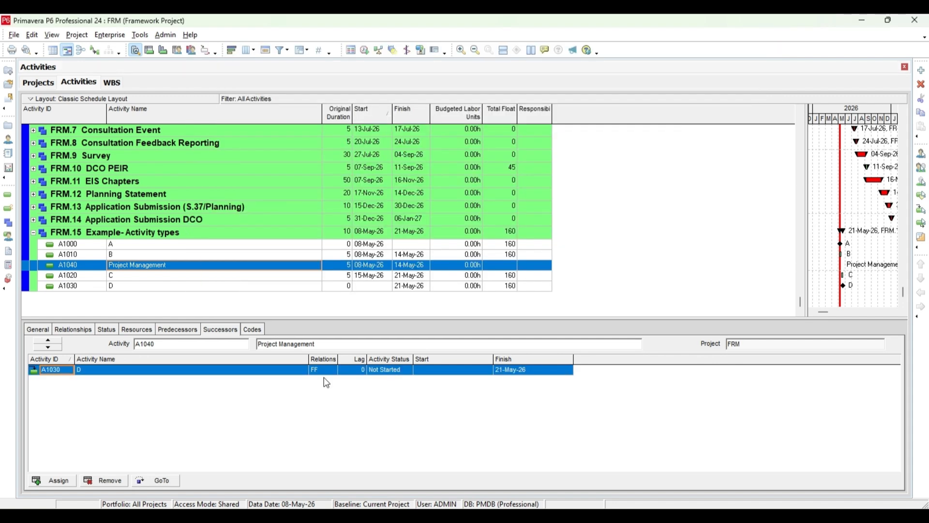
pyautogui.press('F9')
pyautogui.click(574, 238)
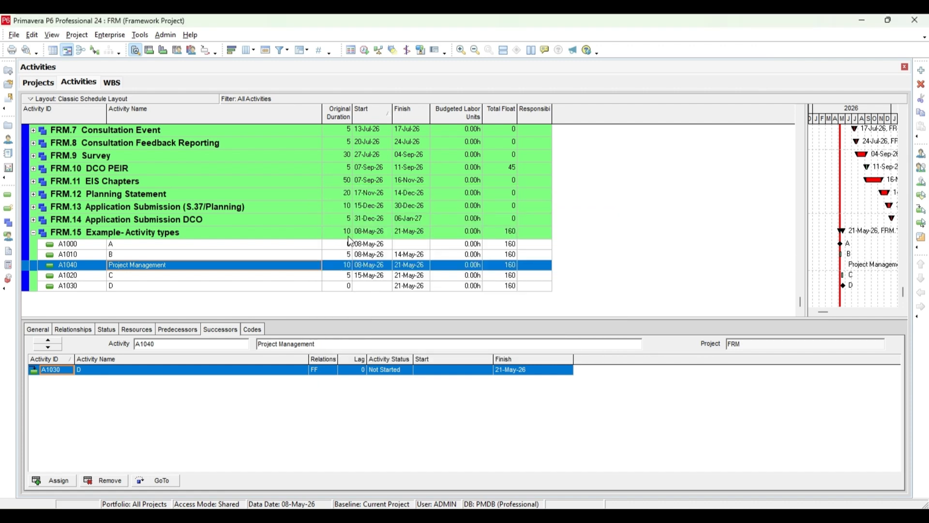
pyautogui.click(544, 269)
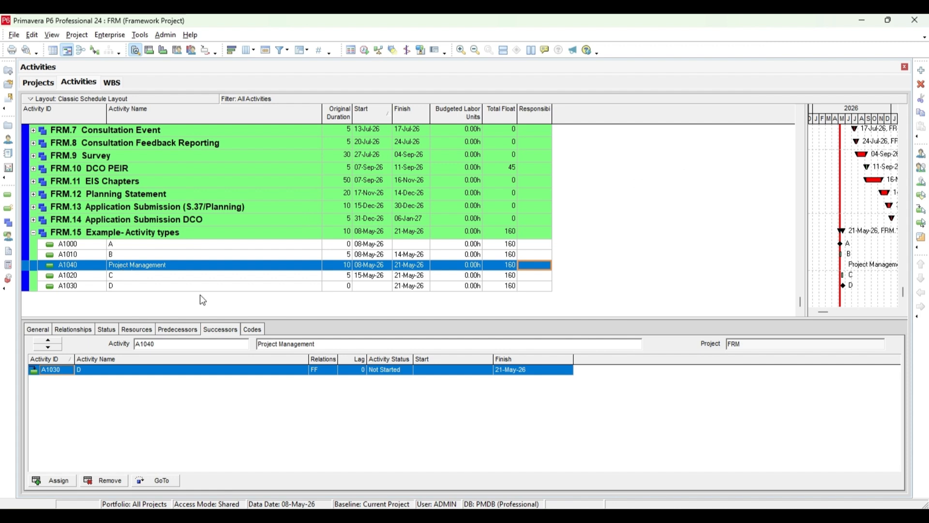
# Step: Change the Project Management activity's type to Resource Dependent
pyautogui.click(38, 330)
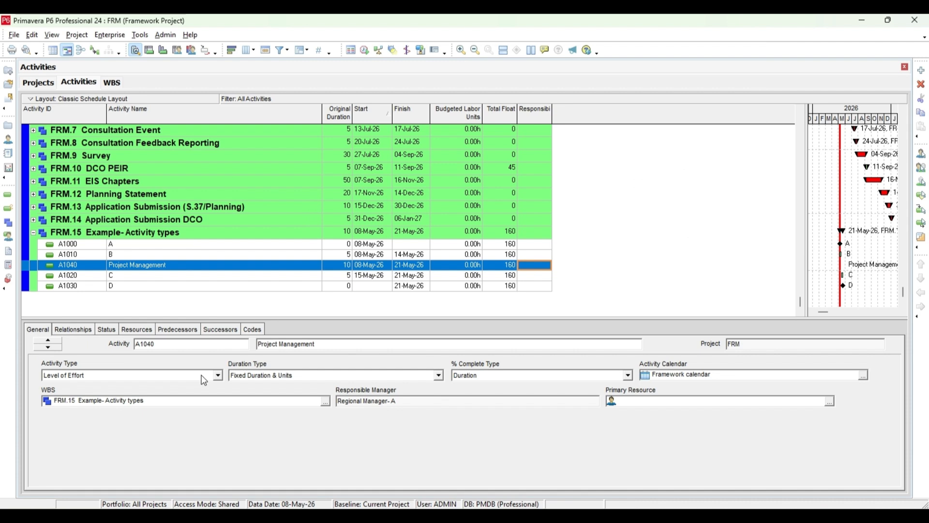
pyautogui.click(203, 380)
pyautogui.click(76, 402)
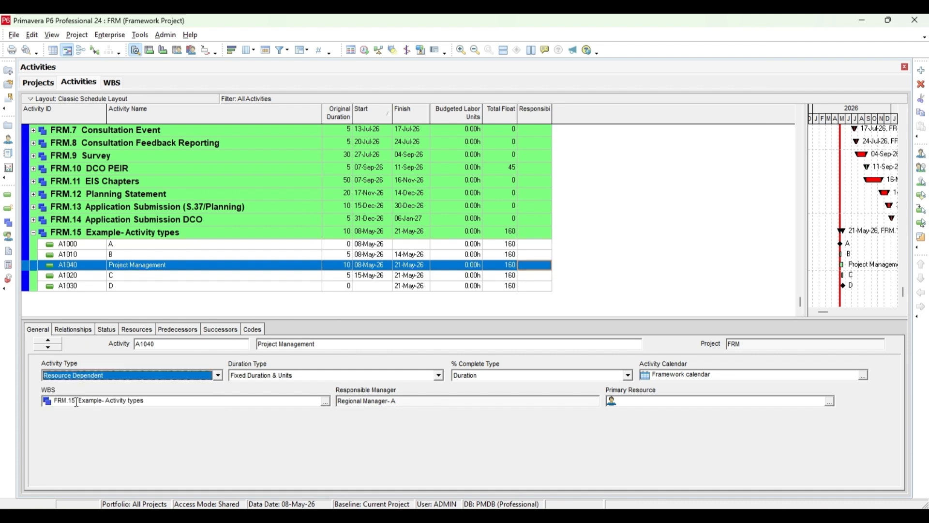
# Step: Change activity C's type to Resource Dependent
pyautogui.click(136, 280)
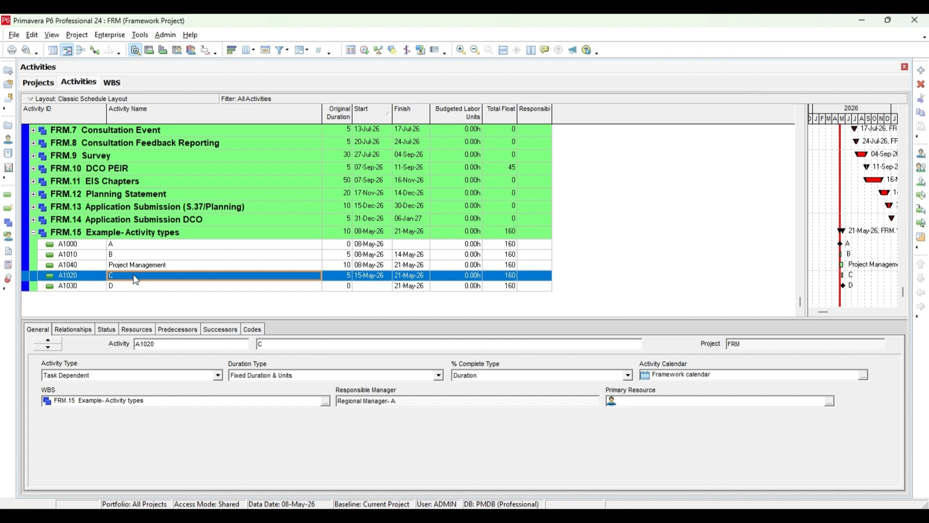
pyautogui.click(218, 375)
pyautogui.click(105, 403)
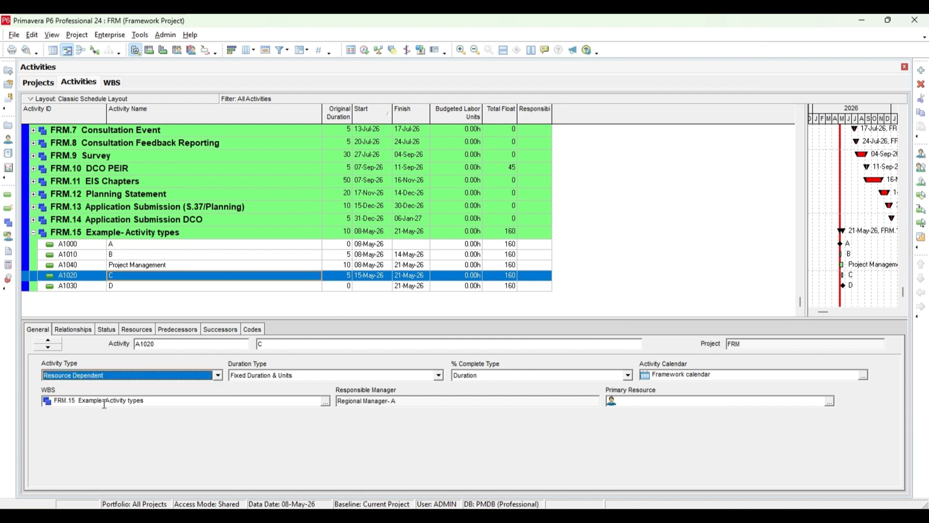
pyautogui.click(739, 374)
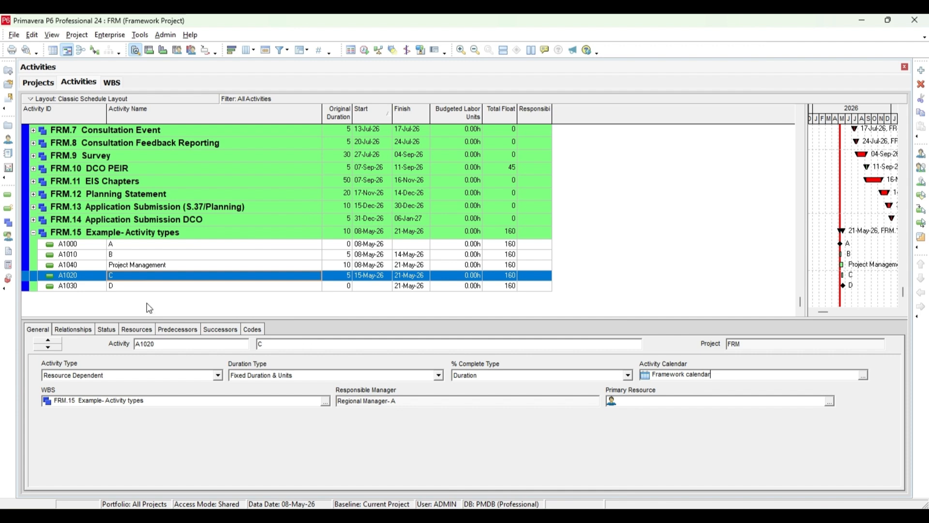
# Step: Check activity B's general details and assign the ABC global calendar to activity C
pyautogui.click(146, 246)
pyautogui.click(146, 255)
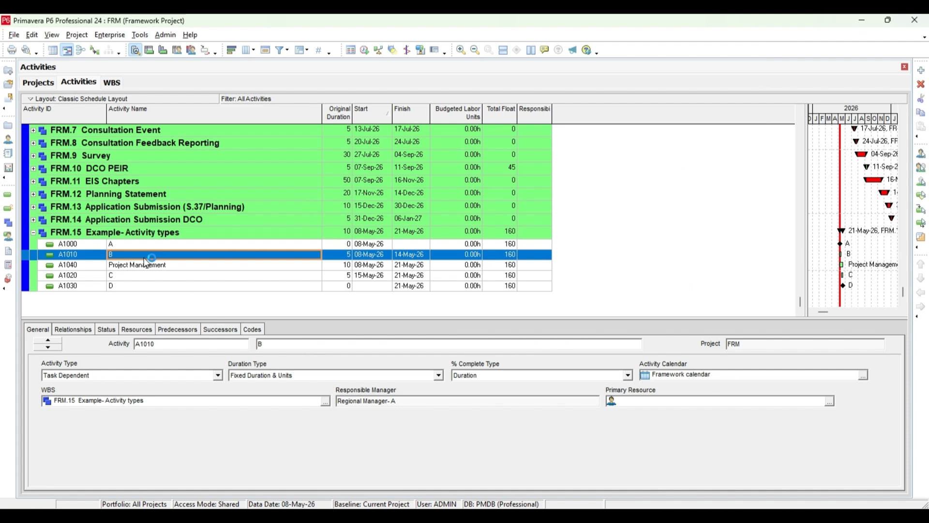
pyautogui.click(138, 275)
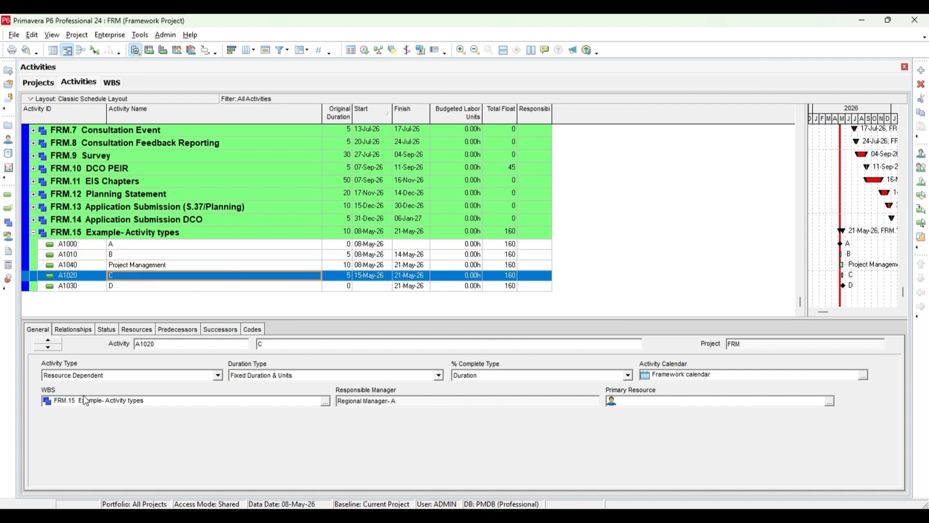
pyautogui.click(863, 375)
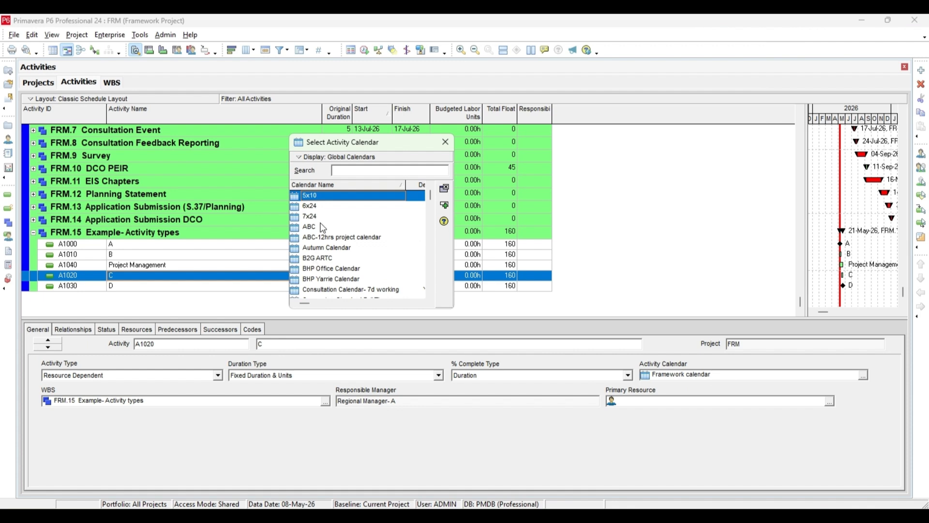
pyautogui.click(319, 227)
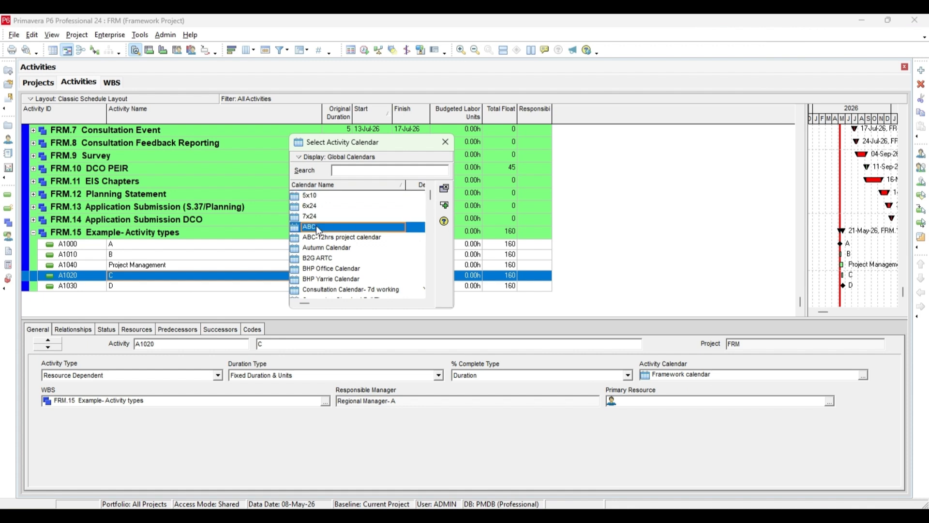
pyautogui.click(445, 205)
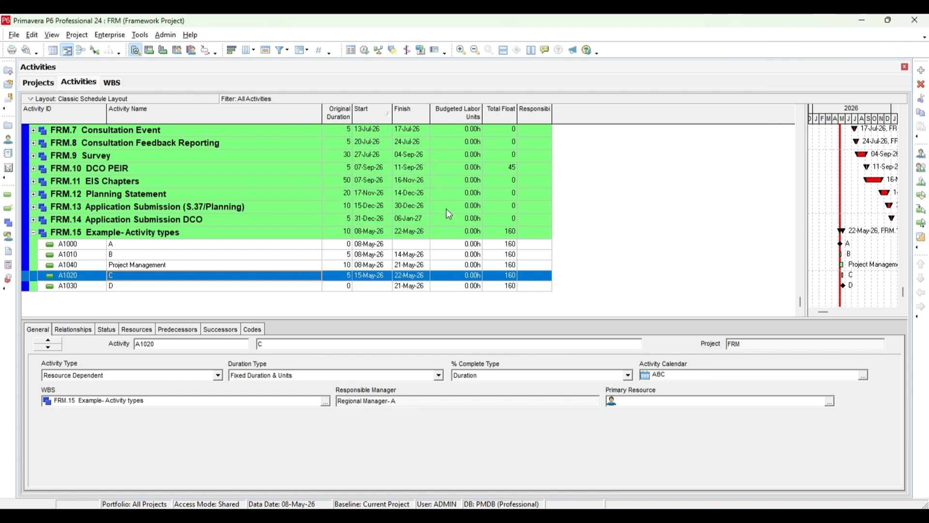
# Step: Compare the dates and calendars of activities B and C, and reschedule the project
pyautogui.click(148, 254)
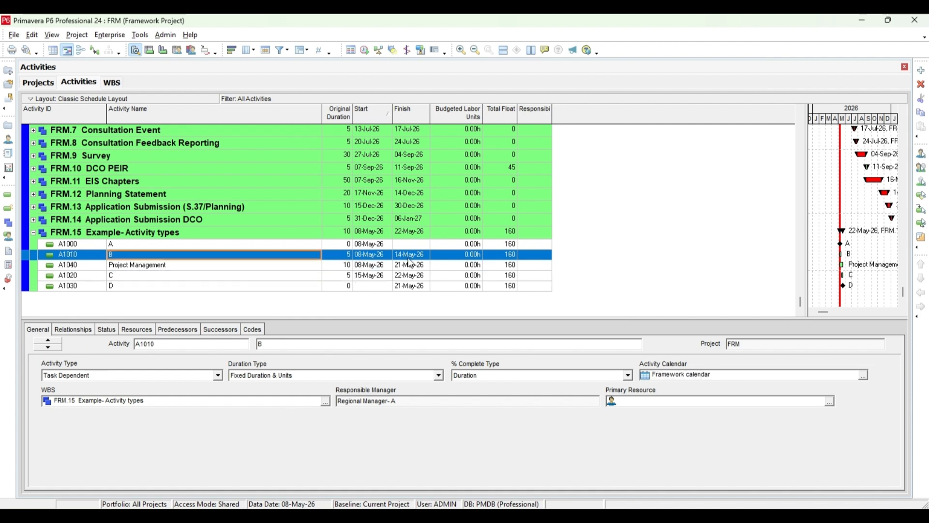
pyautogui.click(179, 276)
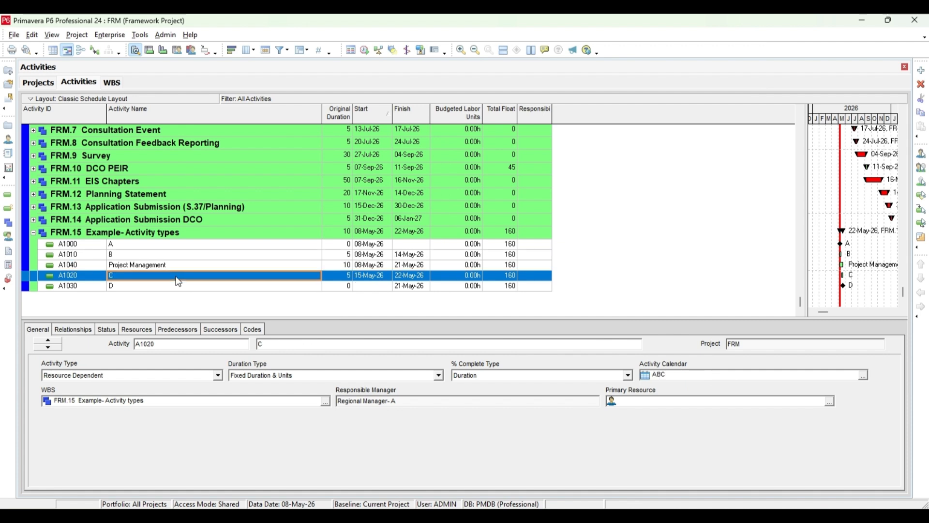
pyautogui.moveTo(672, 375); pyautogui.dragTo(652, 375)
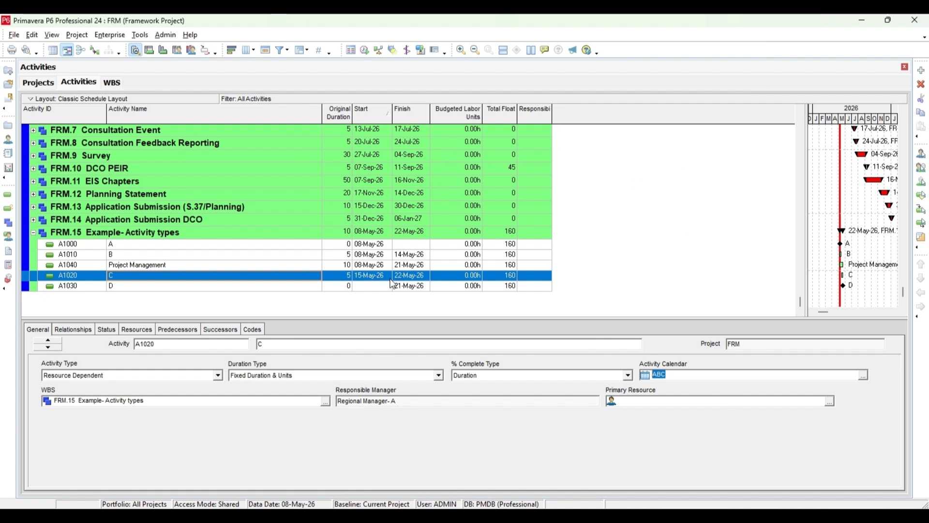
pyautogui.press('F9')
pyautogui.click(582, 238)
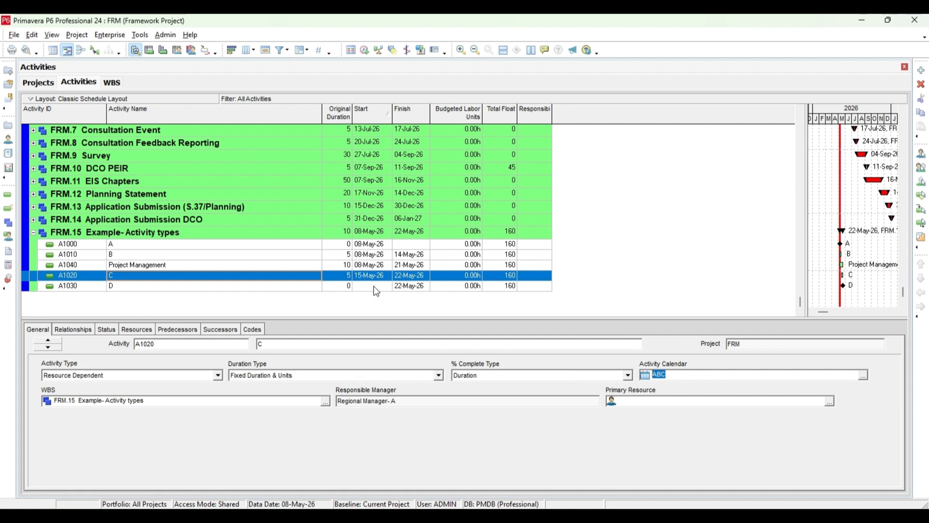
# Step: Switch activity C's type to WBS Summary and back to Resource Dependent
pyautogui.click(217, 376)
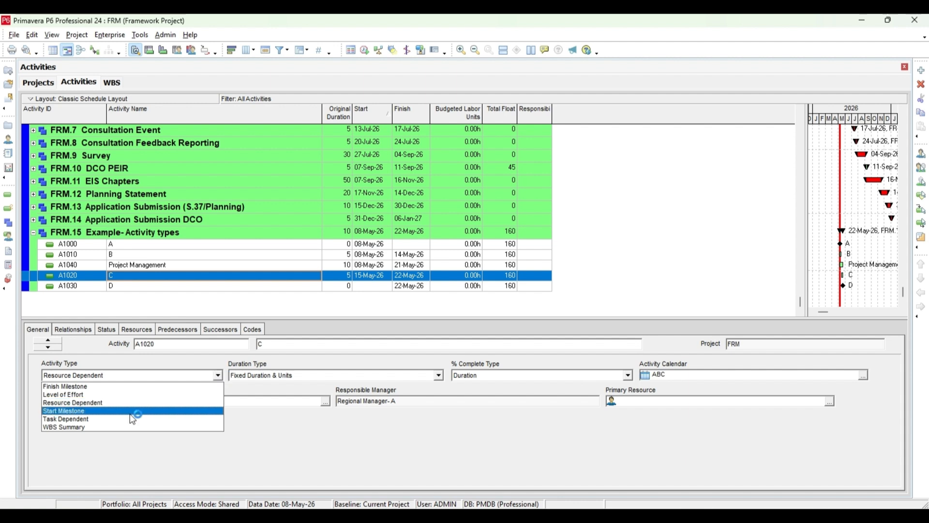
pyautogui.click(106, 427)
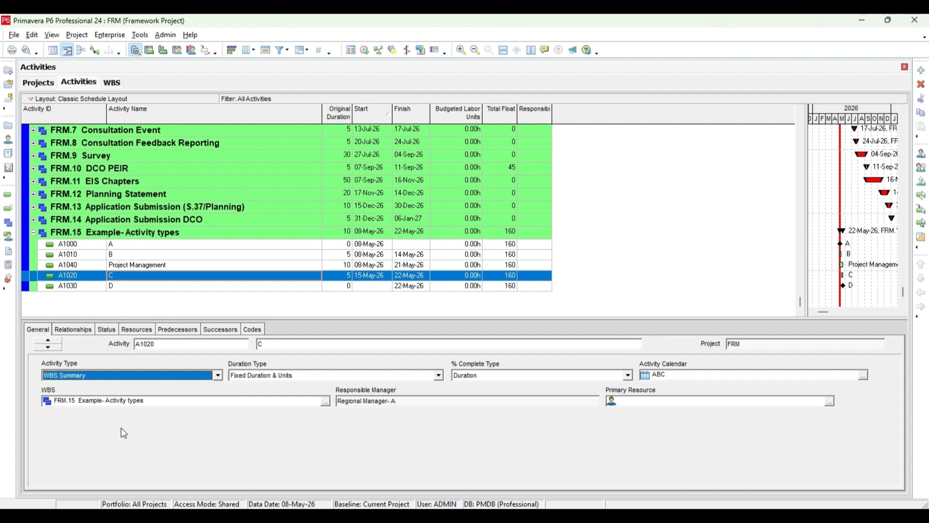
pyautogui.click(218, 376)
pyautogui.click(133, 404)
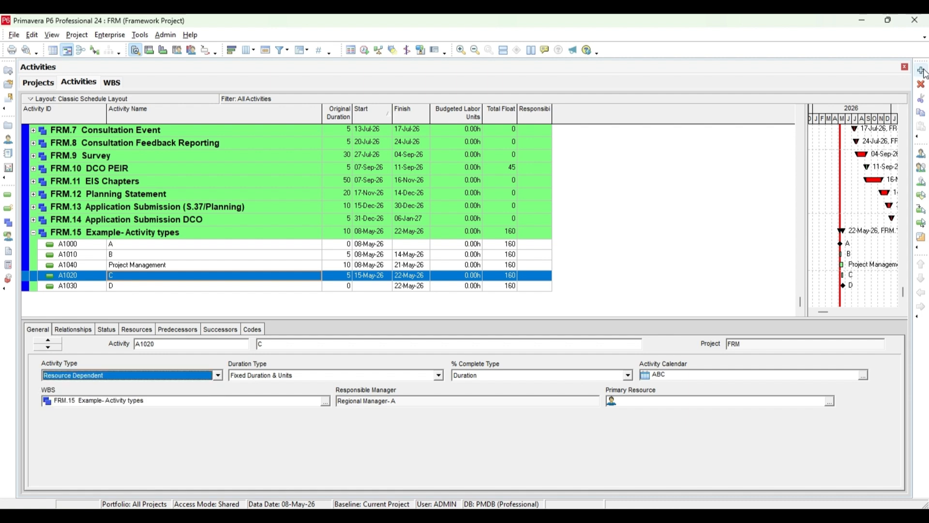
# Step: Add an activity named Invoice-1, with ID A1050, to the Example- Activity types WBS
pyautogui.click(921, 71)
pyautogui.press('Tab')
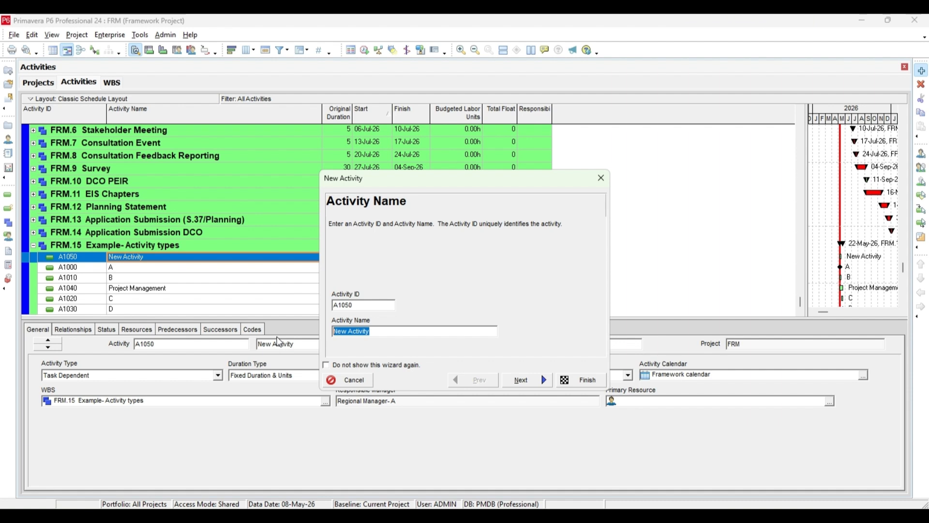
pyautogui.write('Invoice-')
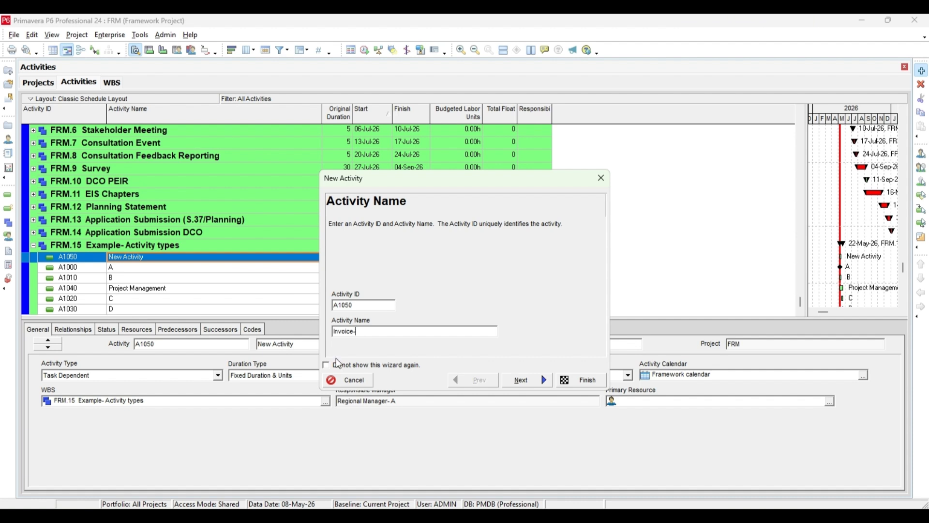
pyautogui.write('1')
pyautogui.click(583, 379)
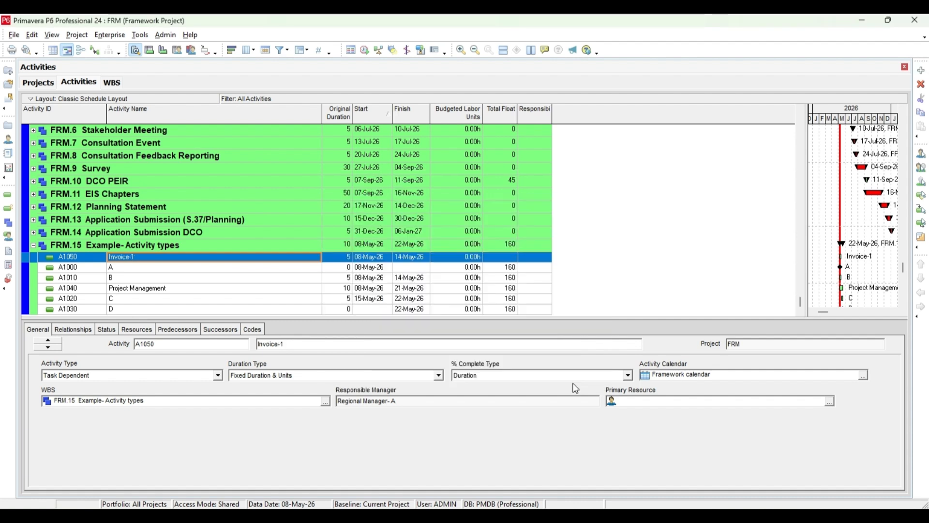
# Step: Assign activities A and B as predecessors of Invoice-1
pyautogui.click(196, 332)
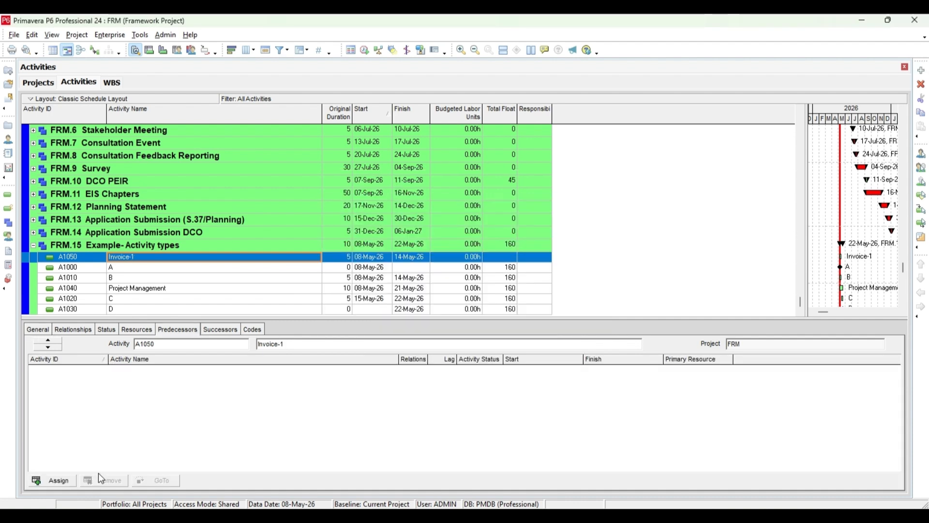
pyautogui.click(56, 481)
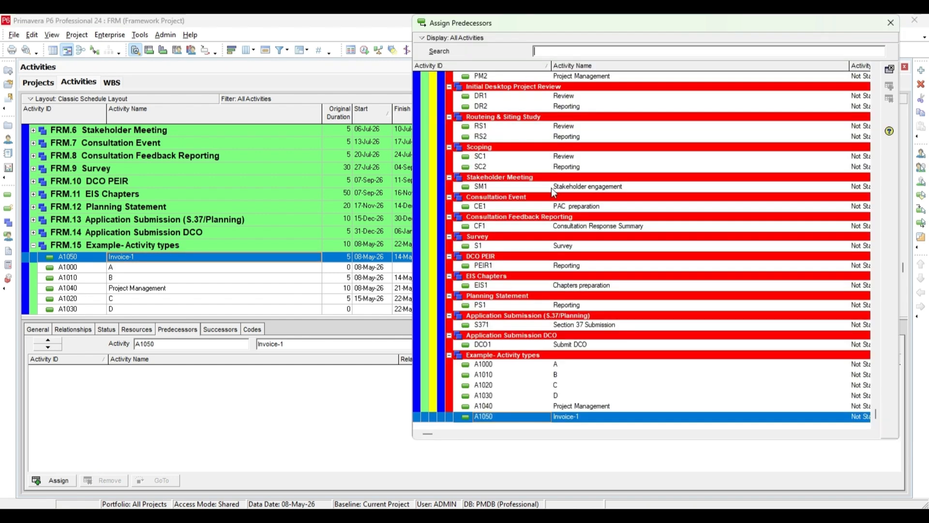
pyautogui.click(578, 367)
pyautogui.keyDown('shift'); pyautogui.click(576, 374); pyautogui.keyUp('shift')
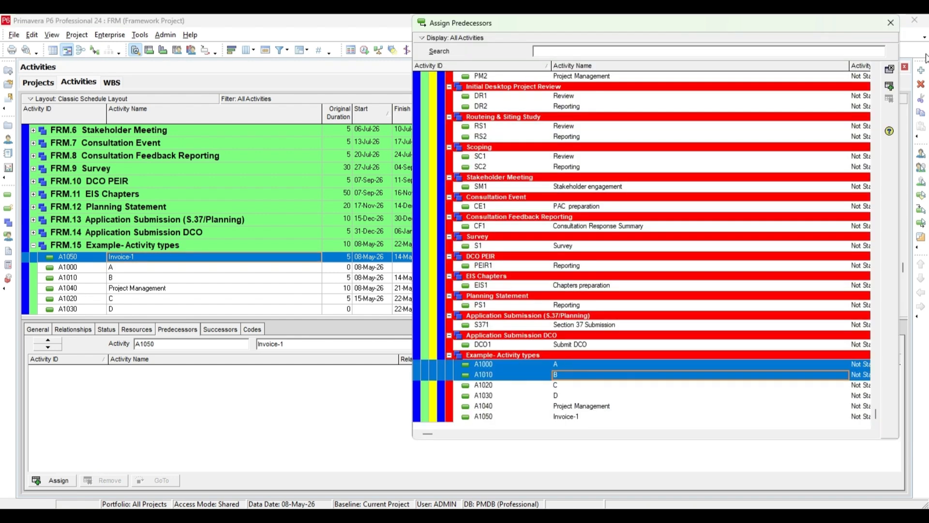
pyautogui.click(889, 88)
pyautogui.click(891, 23)
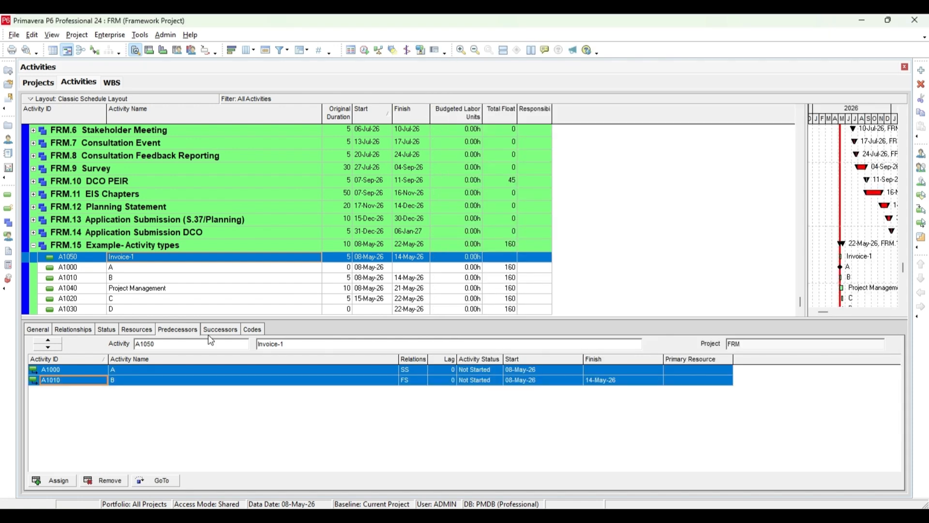
# Step: Change the relationship type between predecessor B and Invoice-1 to SS
pyautogui.click(409, 381)
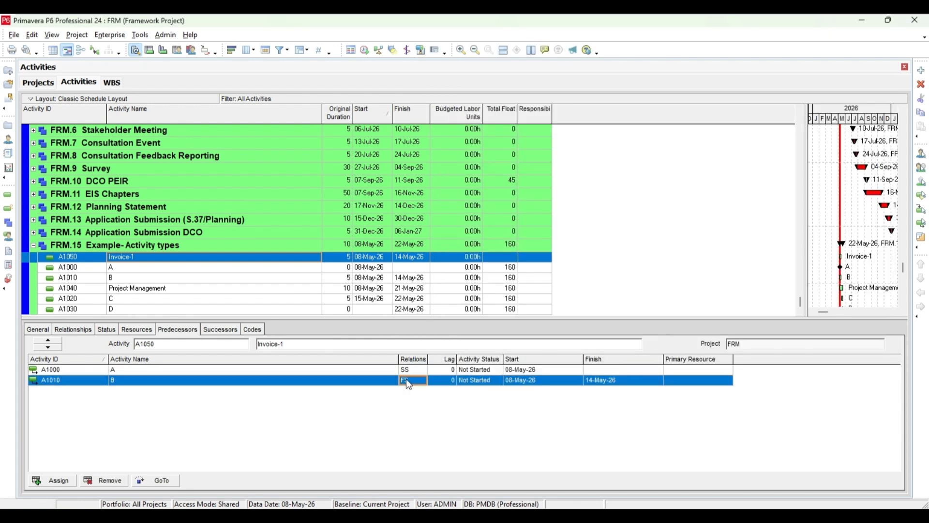
pyautogui.click(409, 383)
pyautogui.click(407, 417)
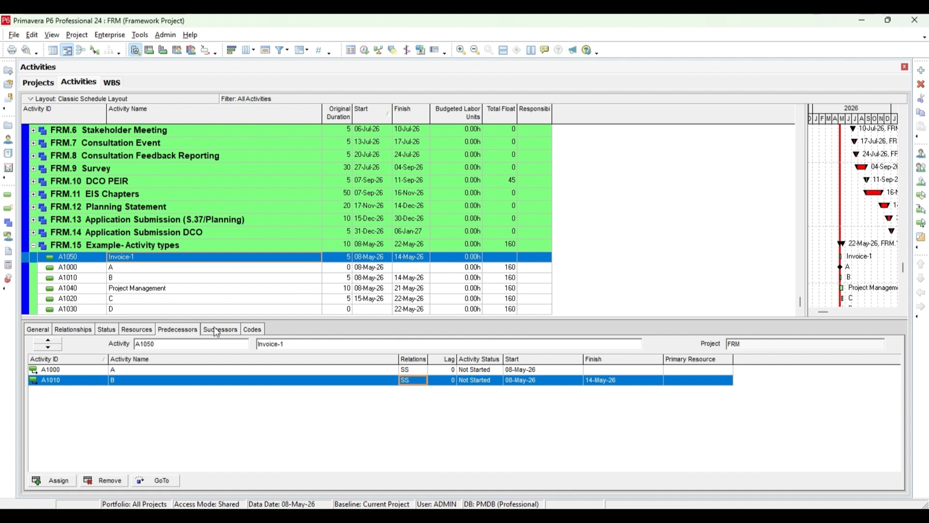
# Step: Assign activity D as a successor of Invoice-1
pyautogui.click(216, 331)
pyautogui.click(53, 481)
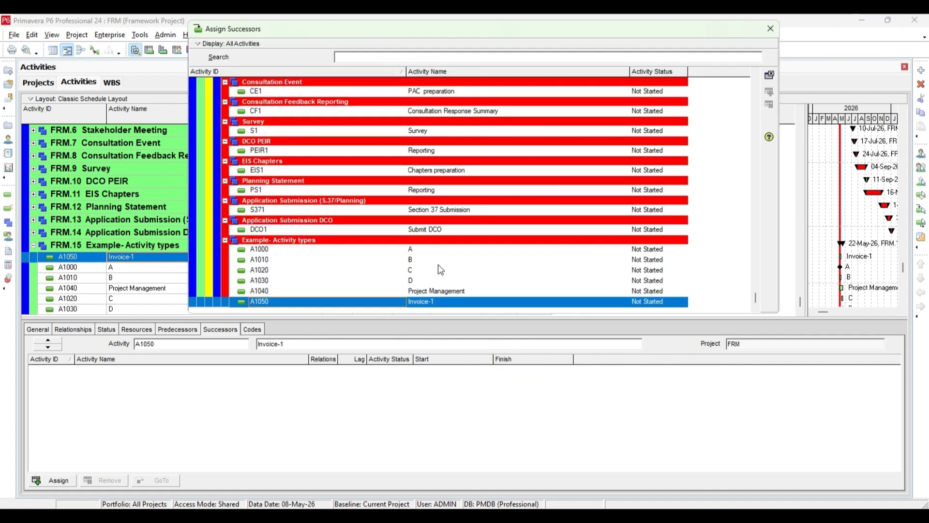
pyautogui.click(420, 282)
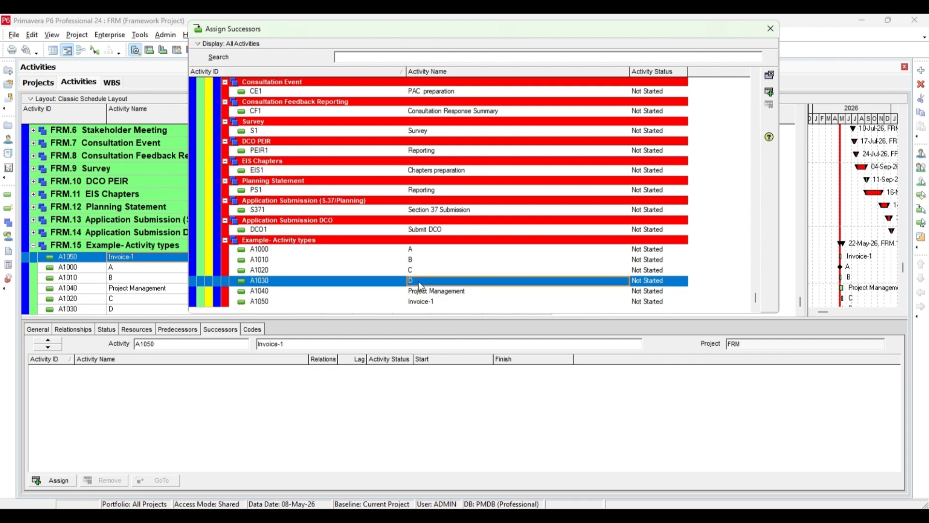
pyautogui.click(770, 92)
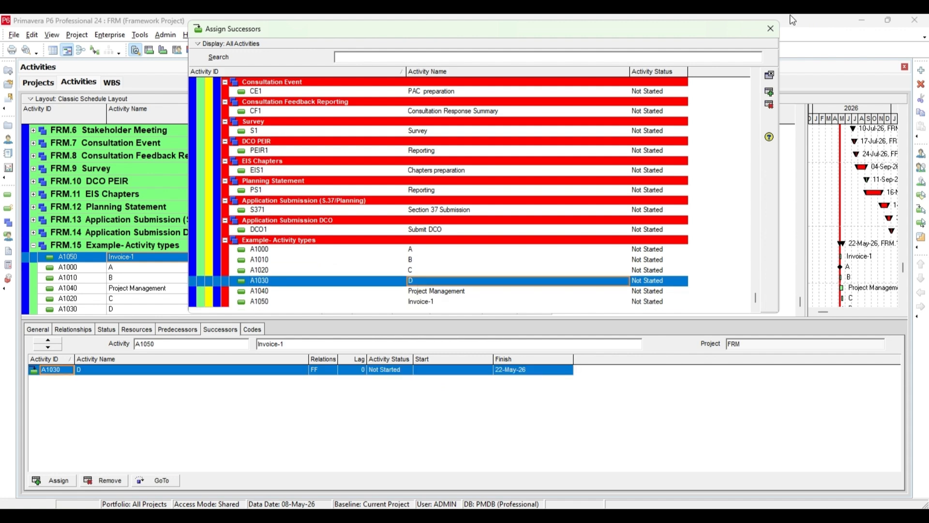
# Step: Set Invoice-1's activity type to WBS Summary and reschedule the project using its own data date
pyautogui.click(147, 372)
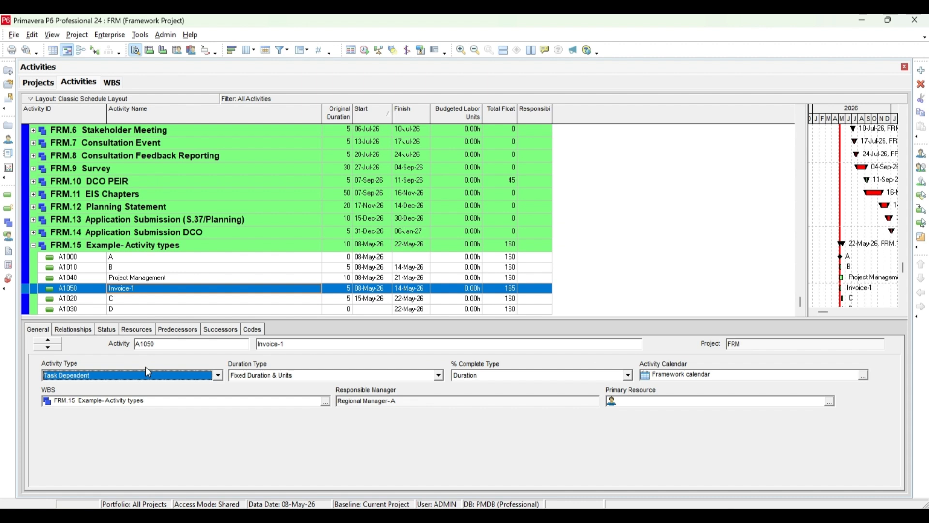
pyautogui.click(147, 373)
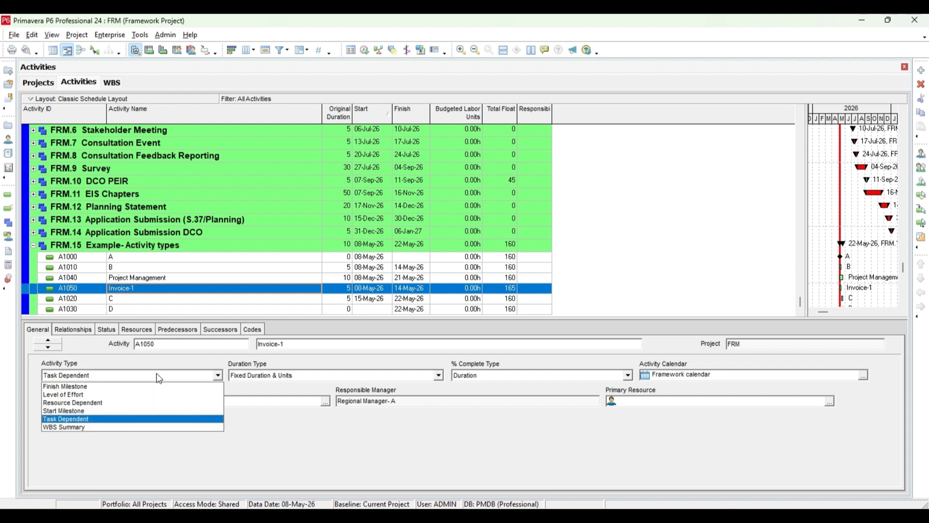
pyautogui.click(108, 428)
pyautogui.press('F9')
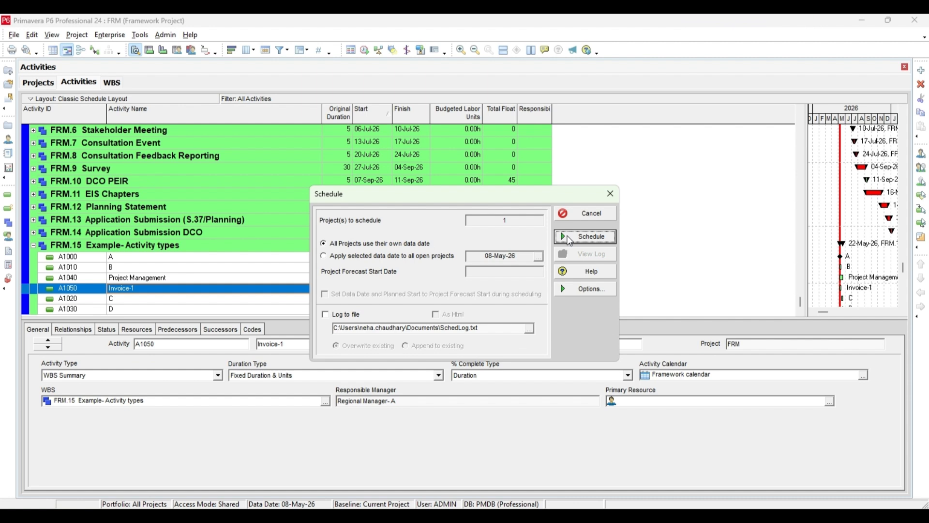
pyautogui.click(569, 238)
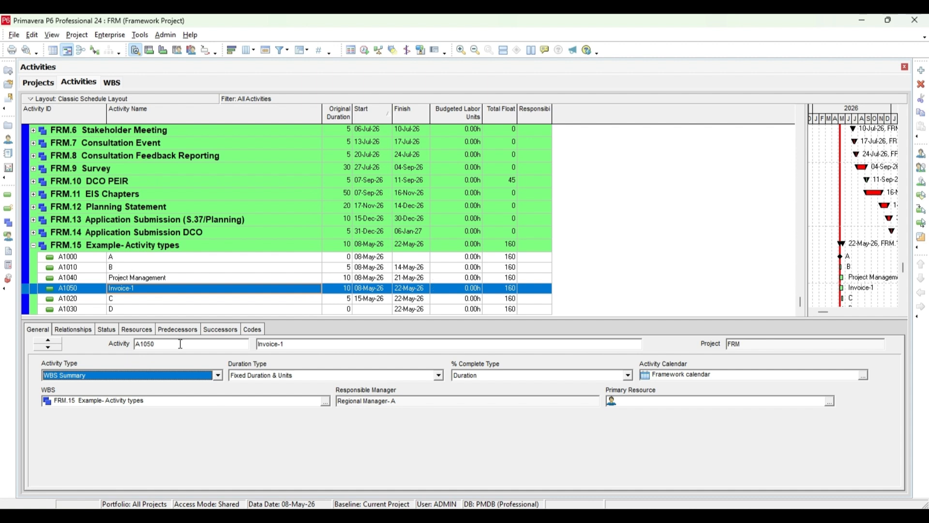
# Step: Review the Project Management and Invoice-1 activities, and open the list of activity types for Invoice-1
pyautogui.click(203, 279)
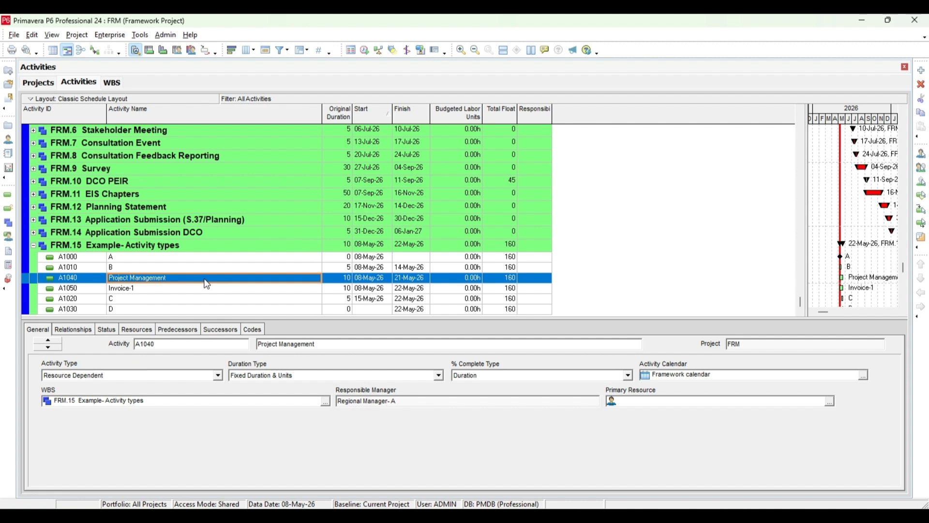
pyautogui.click(198, 291)
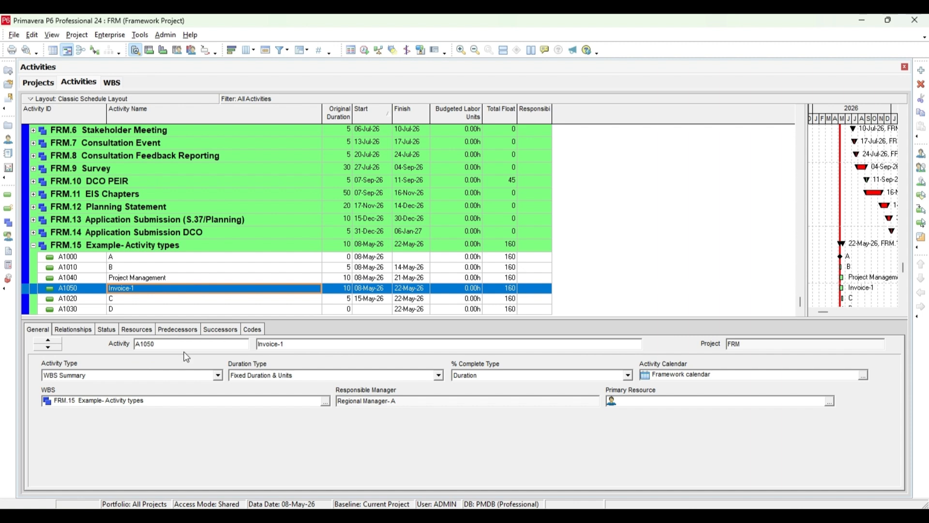
pyautogui.click(218, 376)
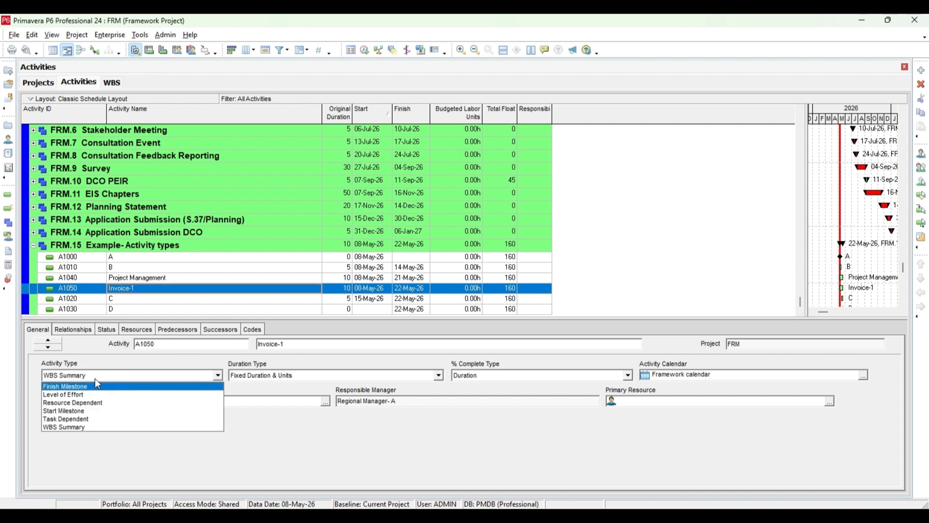